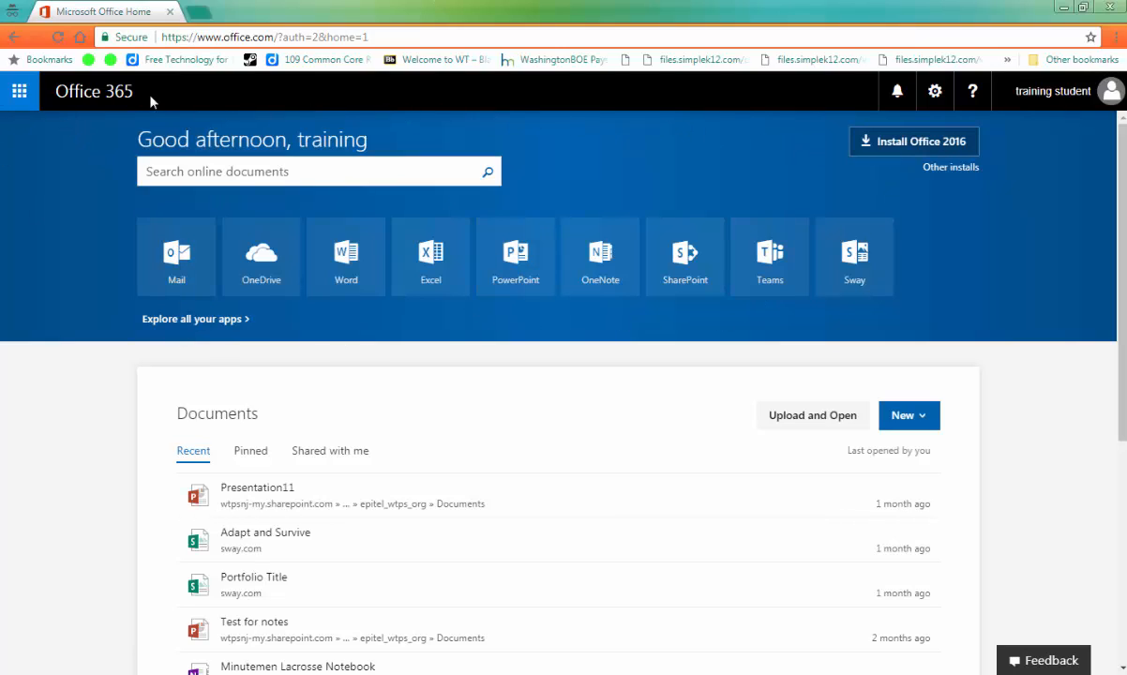
- Open the Calendar app and show the calendar by month and by single day
click(19, 93)
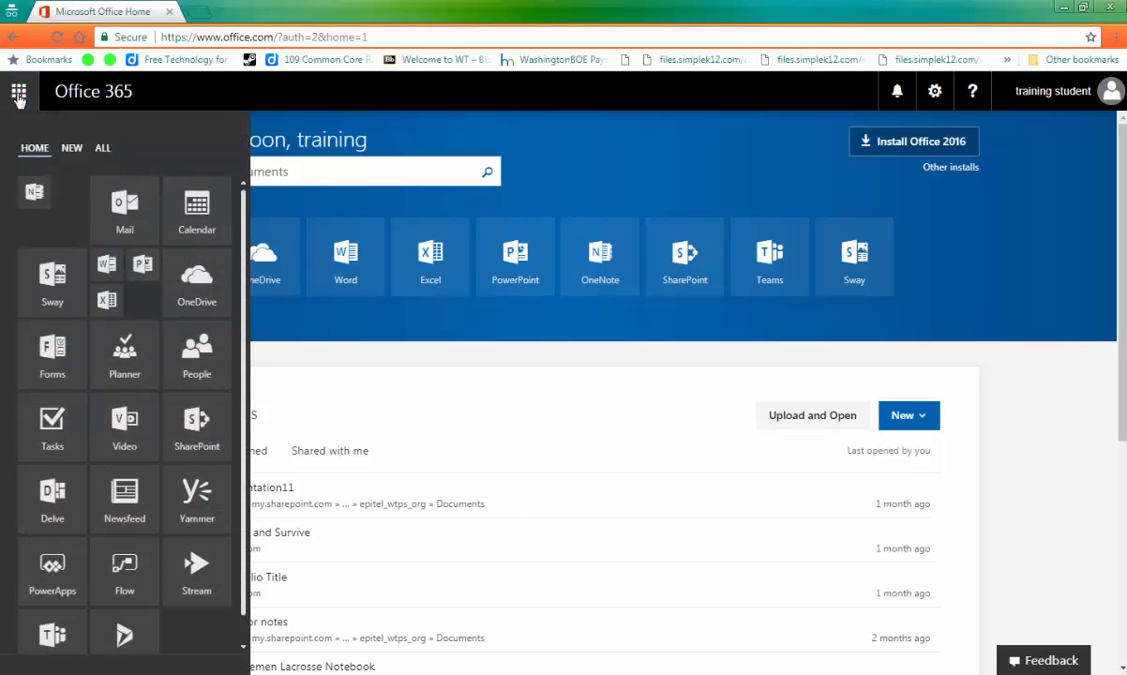
click(194, 216)
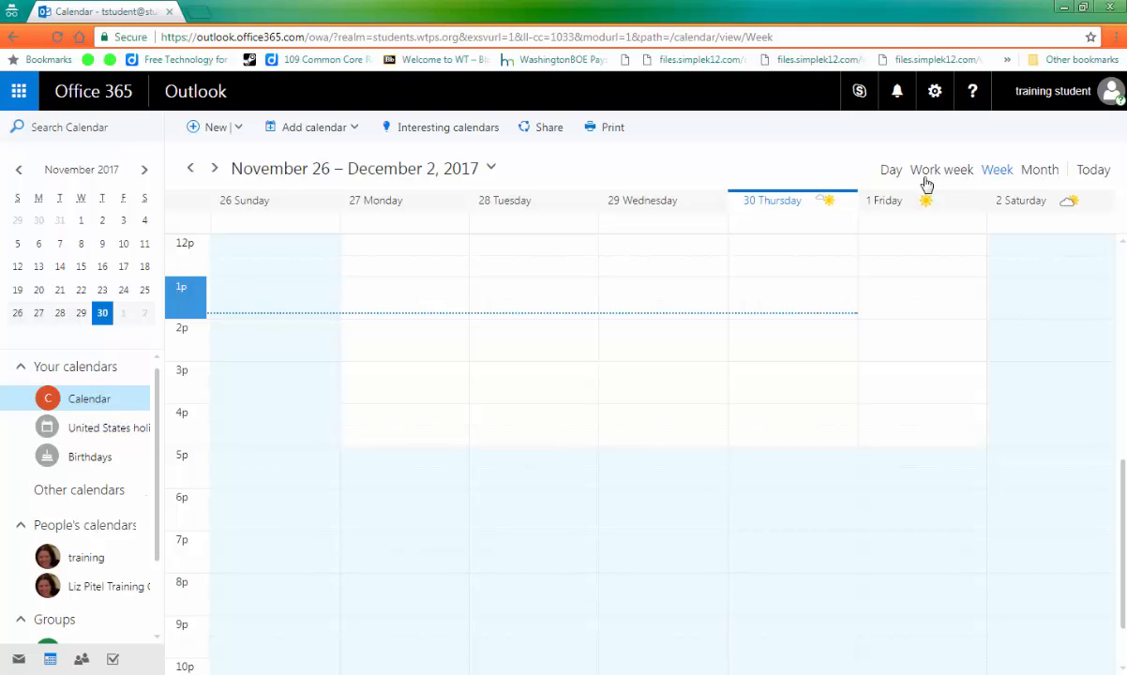
click(1043, 172)
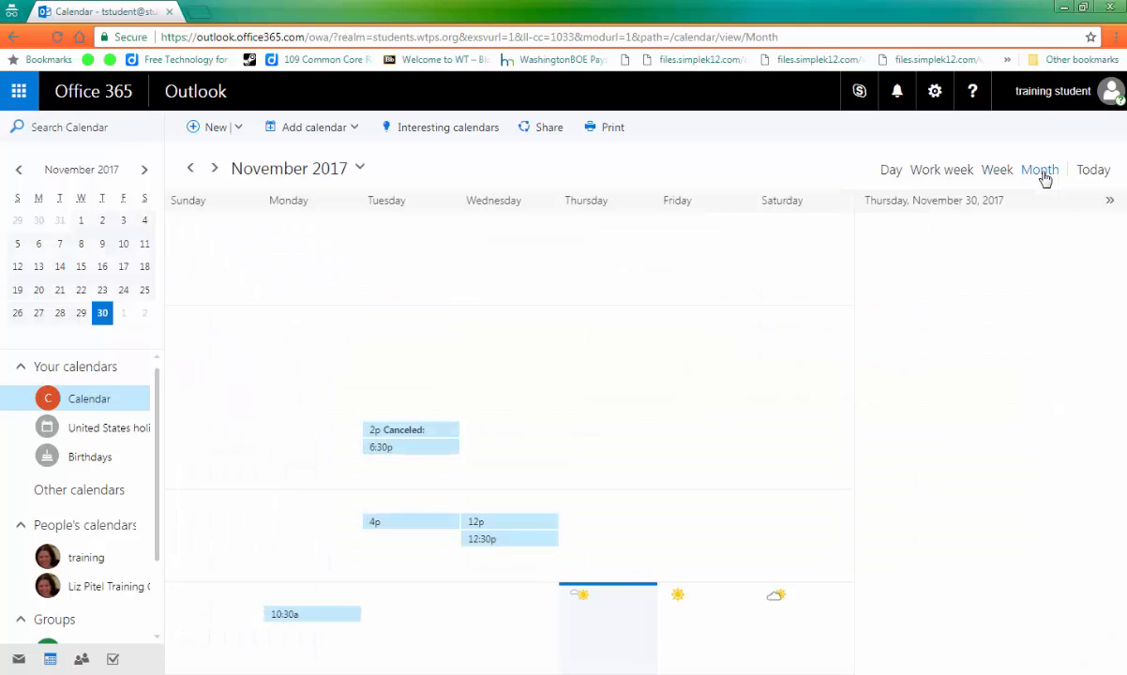
click(889, 171)
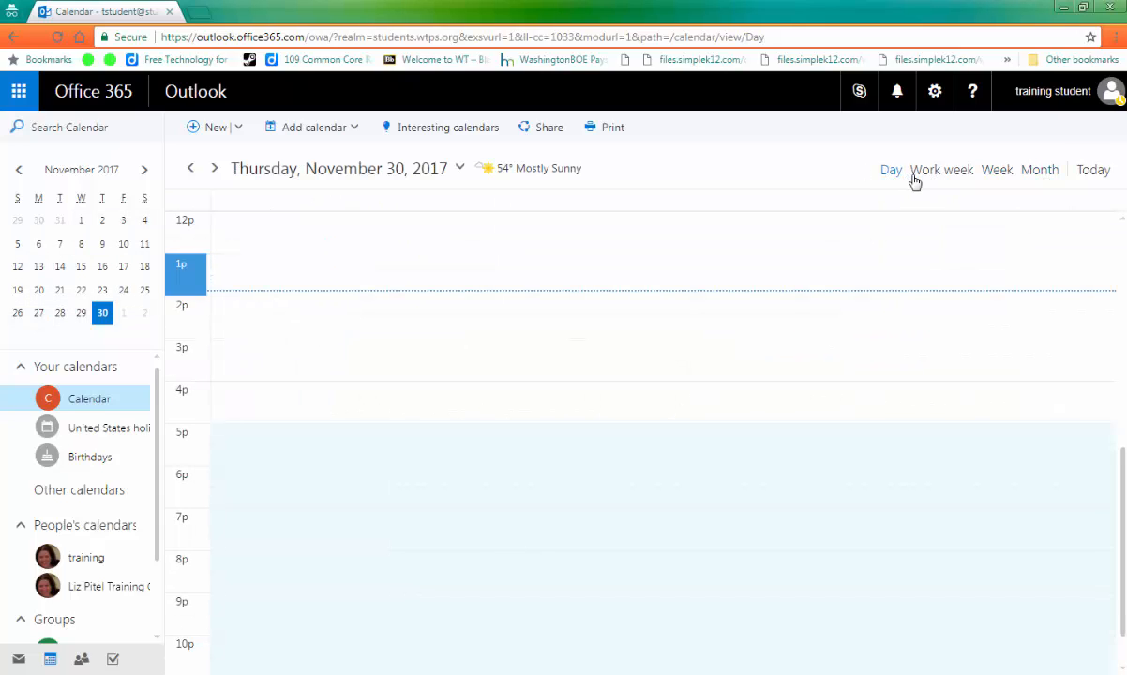
click(249, 268)
click(255, 340)
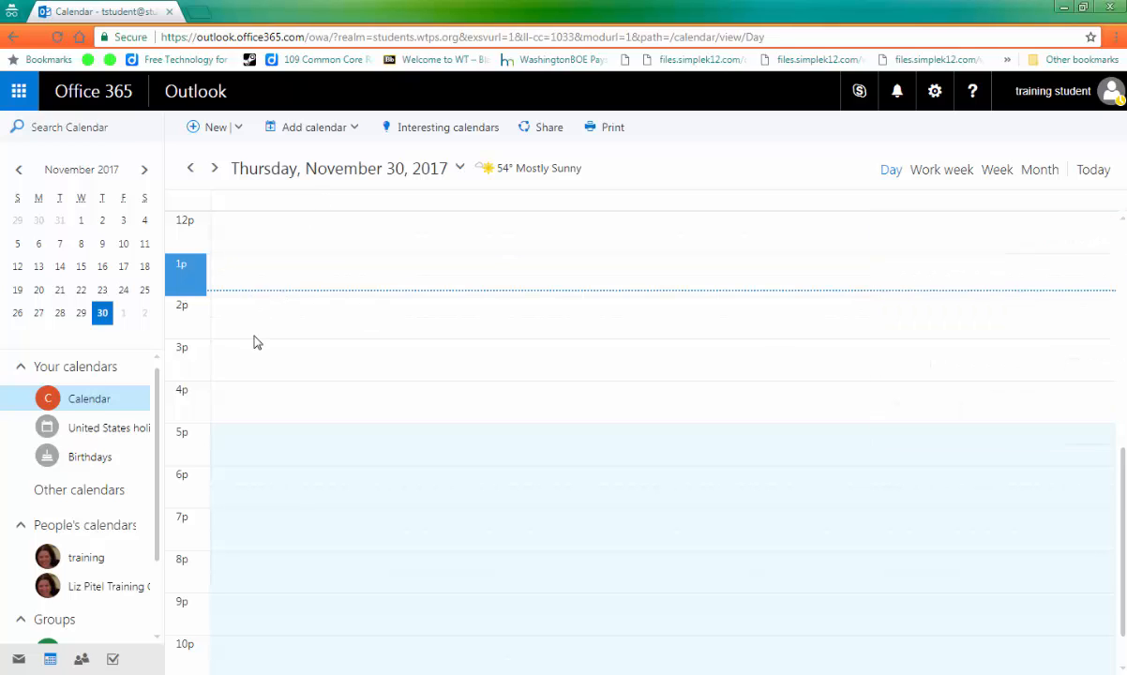
click(245, 328)
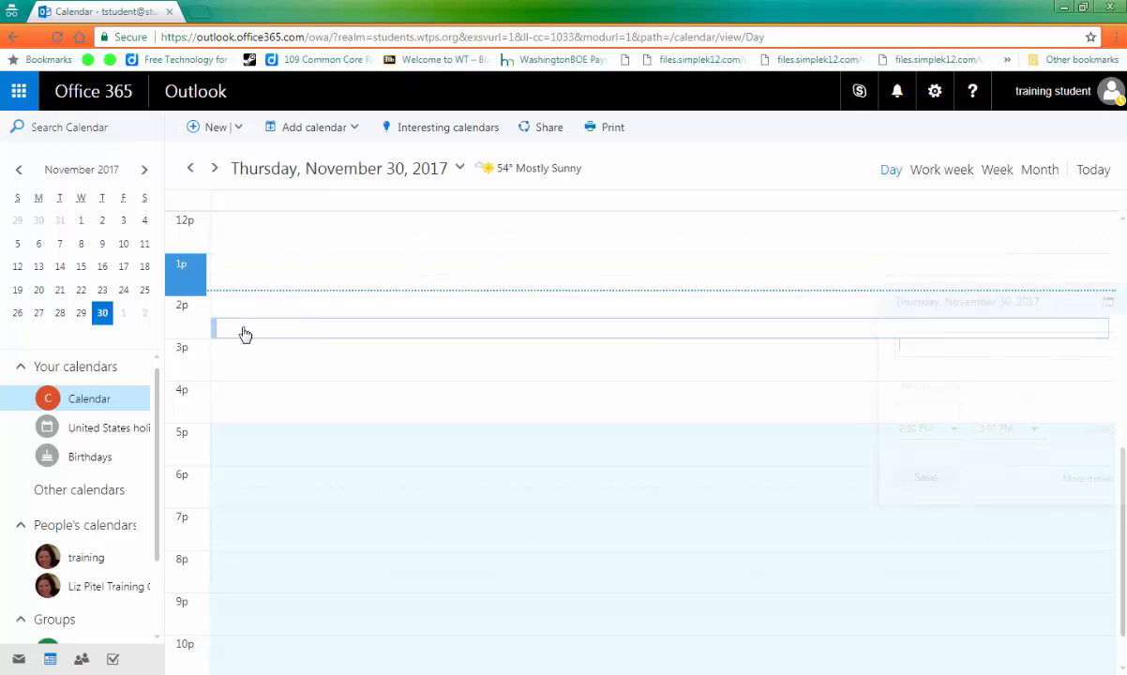
- In the week view, start an event on Monday, November 27 titled "Test tomorrow in ELA" with an 11:30 AM start time
click(995, 171)
click(390, 350)
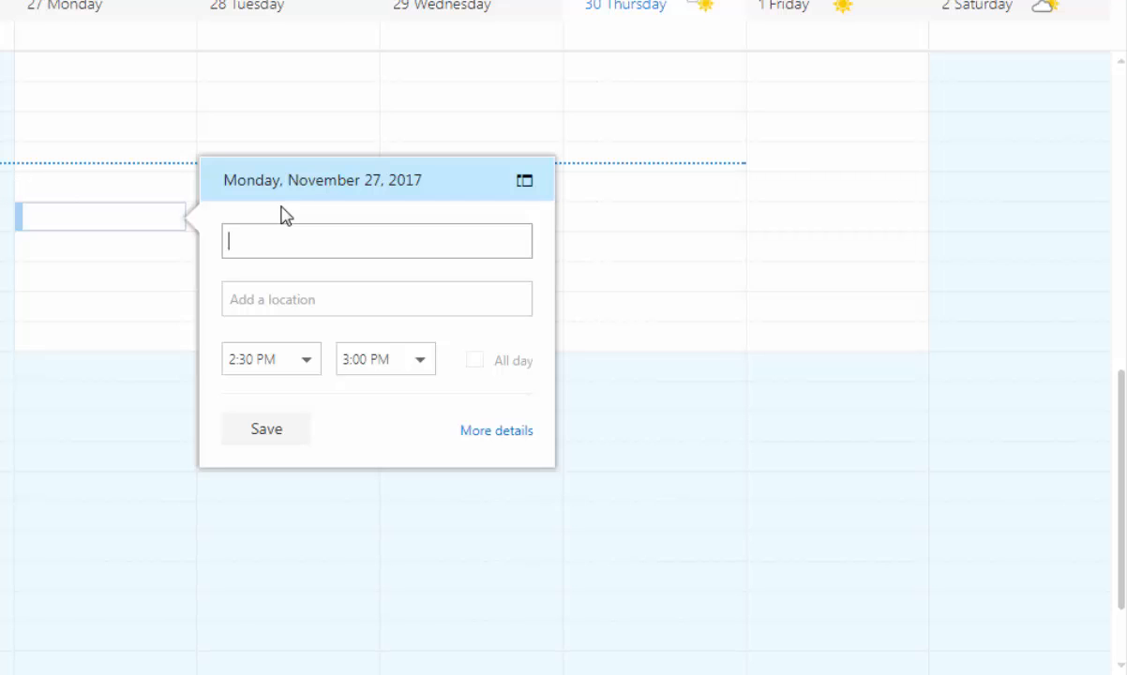
text(Test tomor)
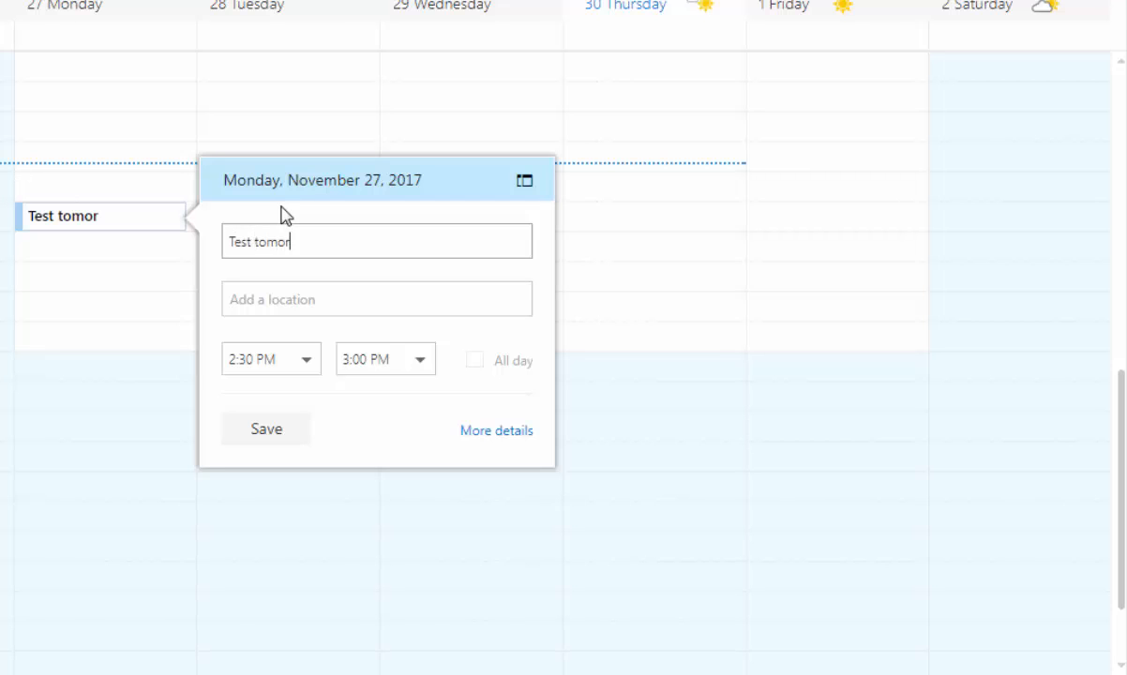
text(row in ELA)
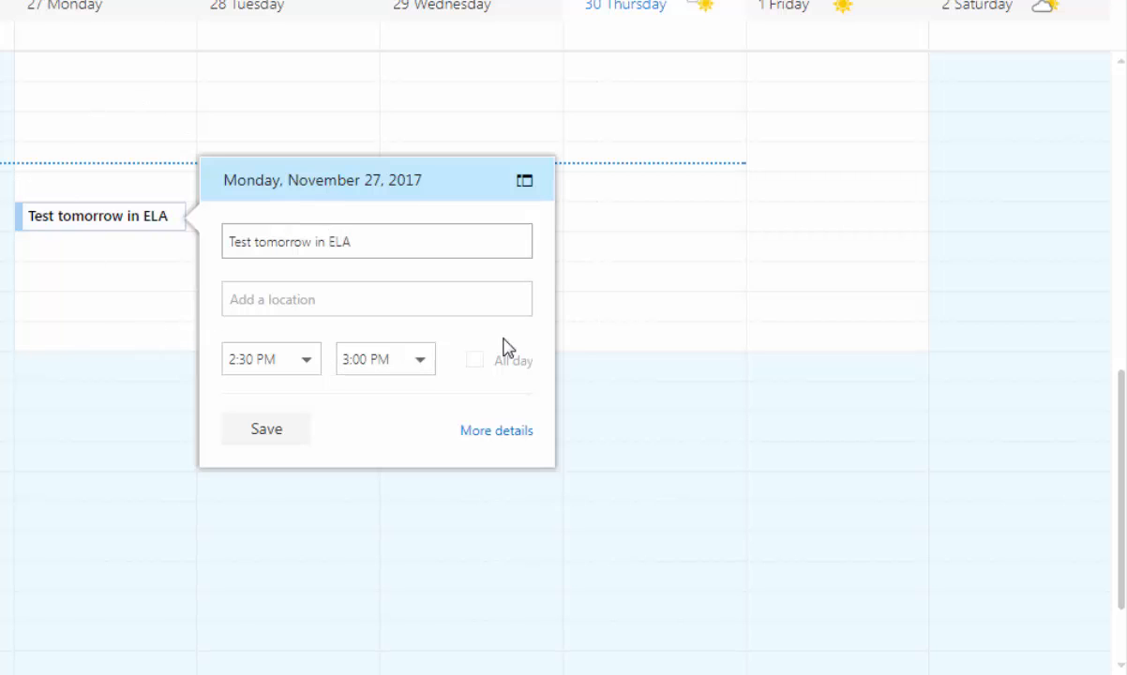
click(304, 361)
scroll(322, 495, up, 4)
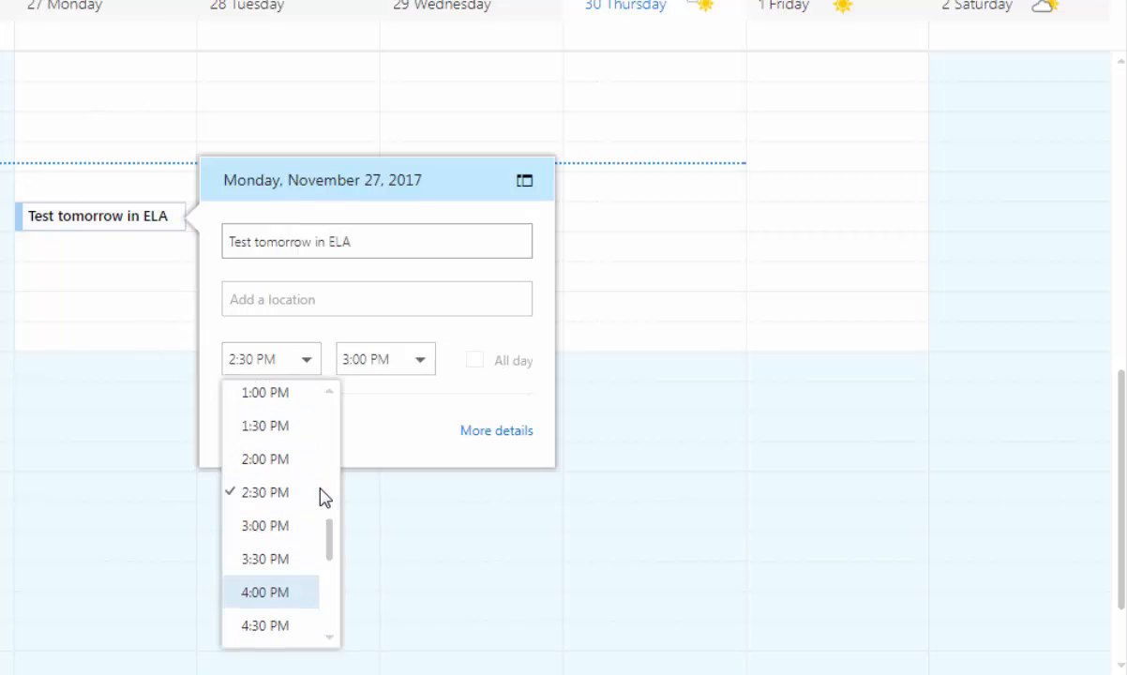
click(276, 420)
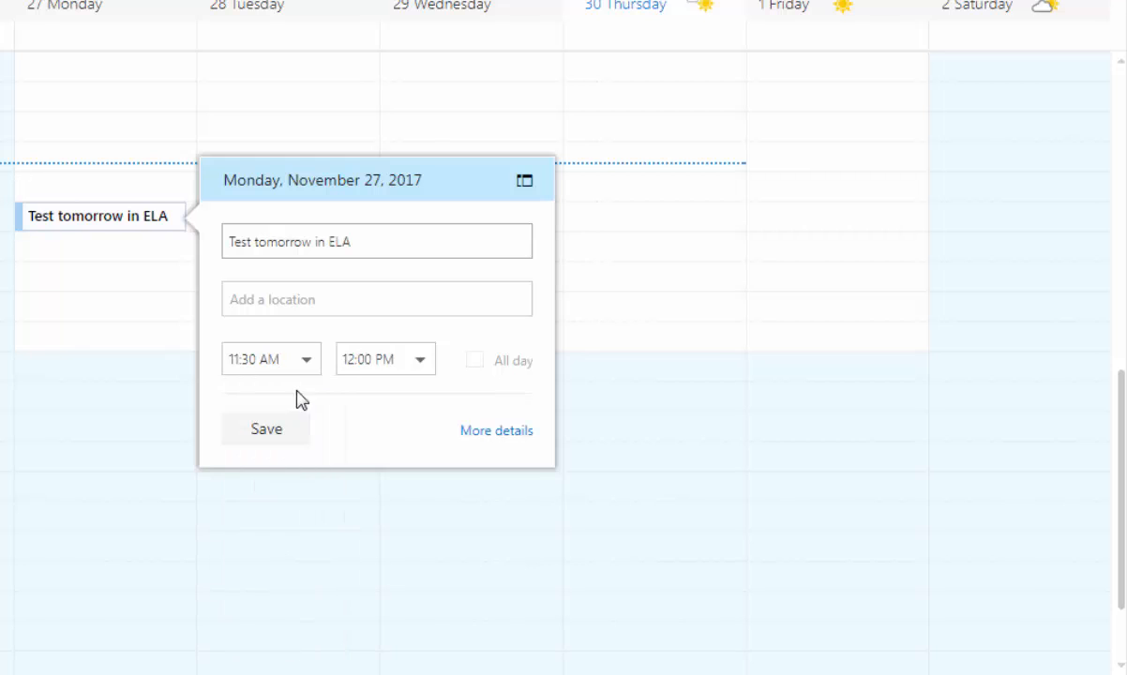
- In the event's full details, add the text "Notes: see online flashcards" and set the reminder to 2 days
click(511, 433)
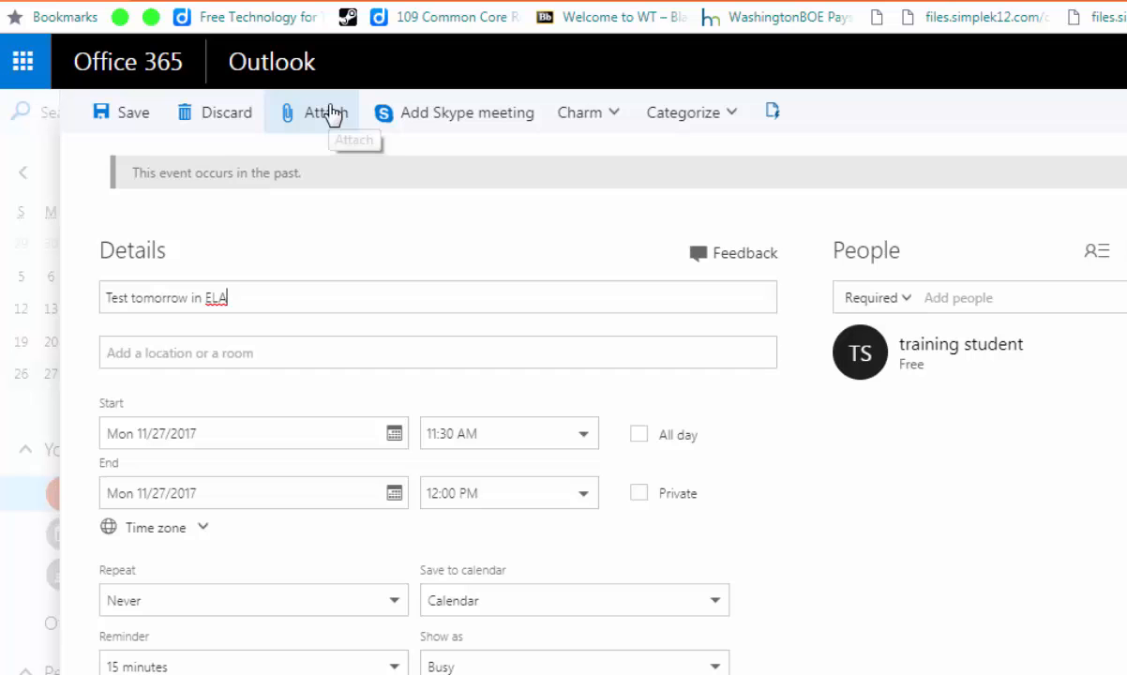
scroll(196, 609, down, 1)
click(196, 663)
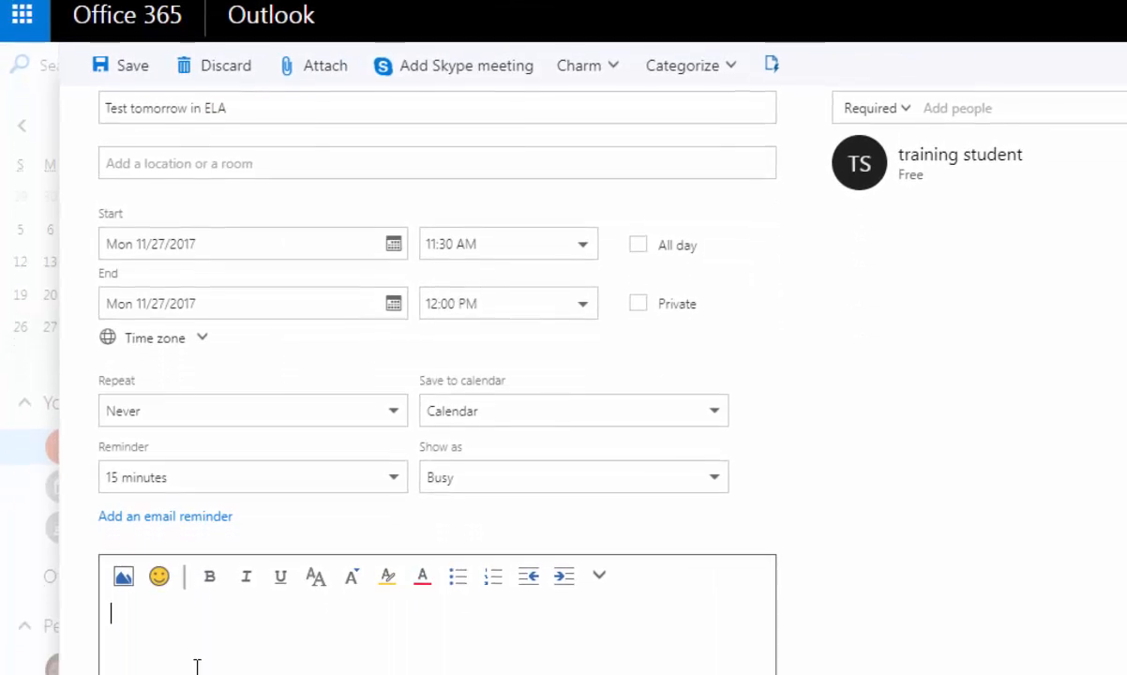
text(Notes:)
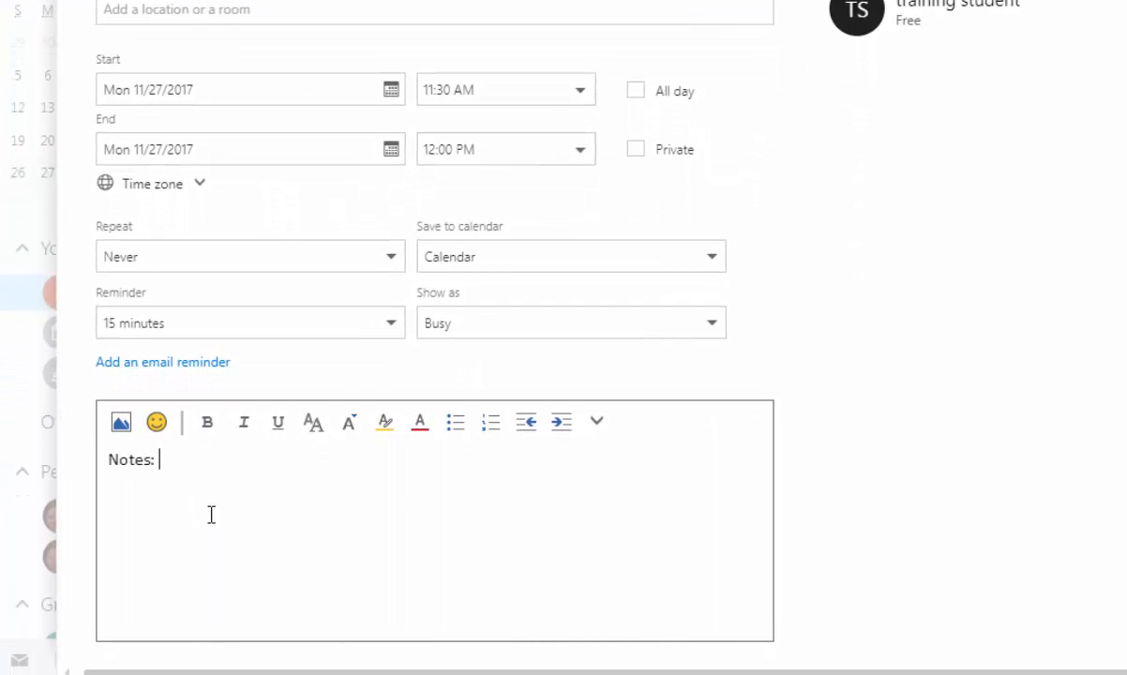
text( see online flashcards)
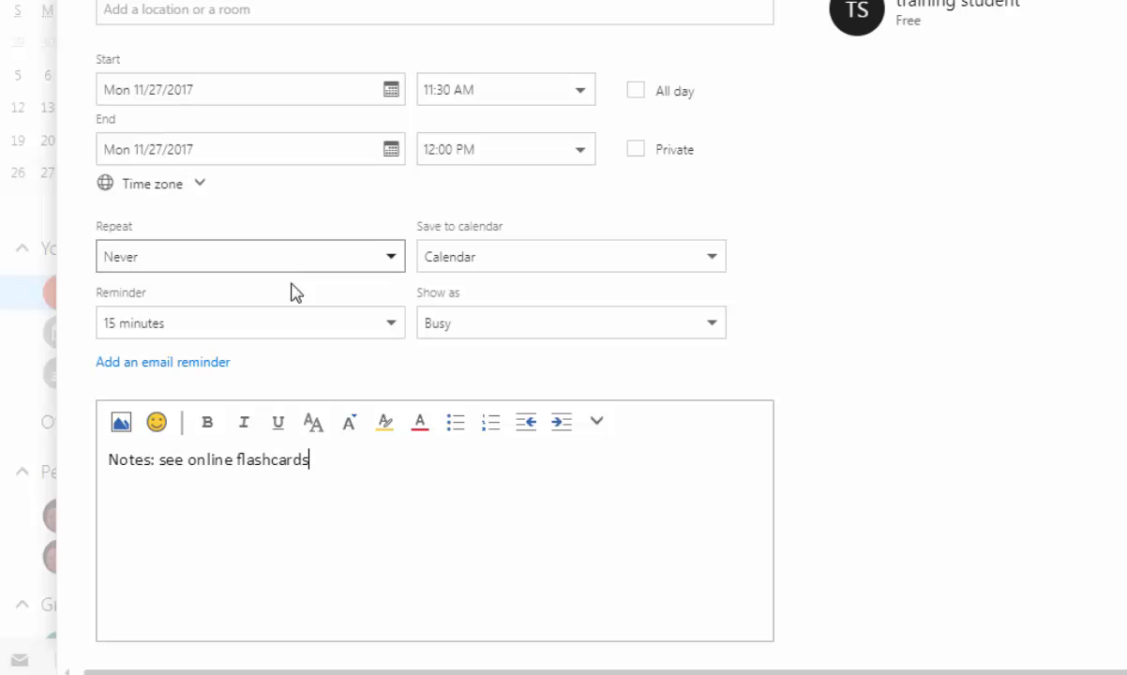
click(251, 325)
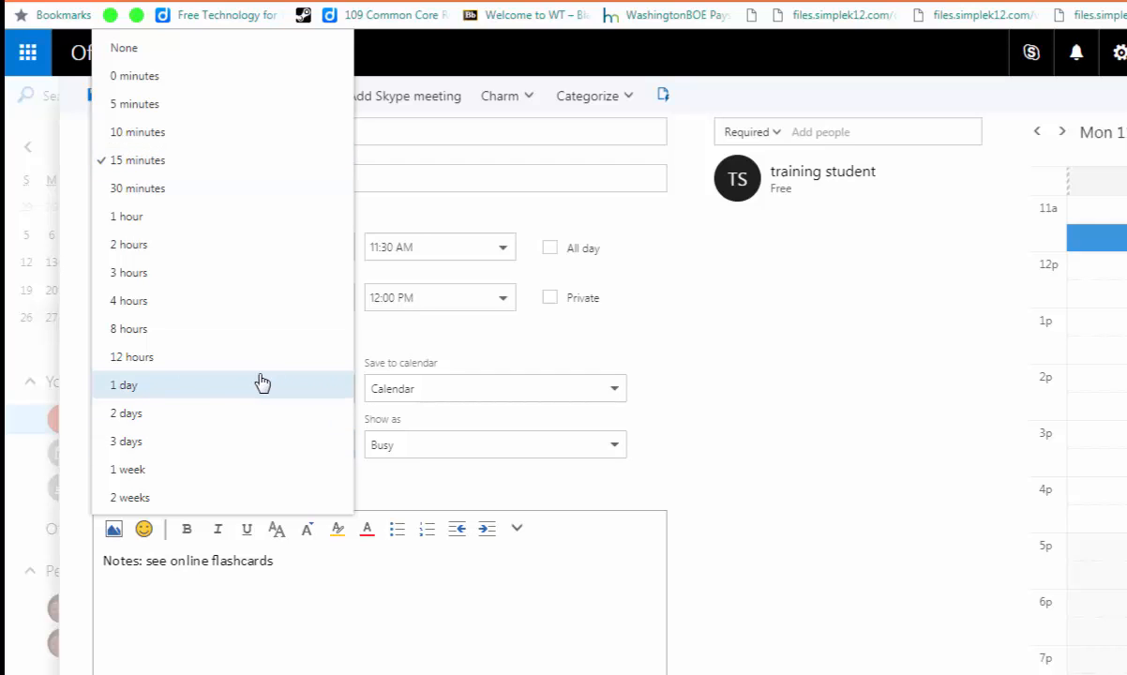
click(191, 415)
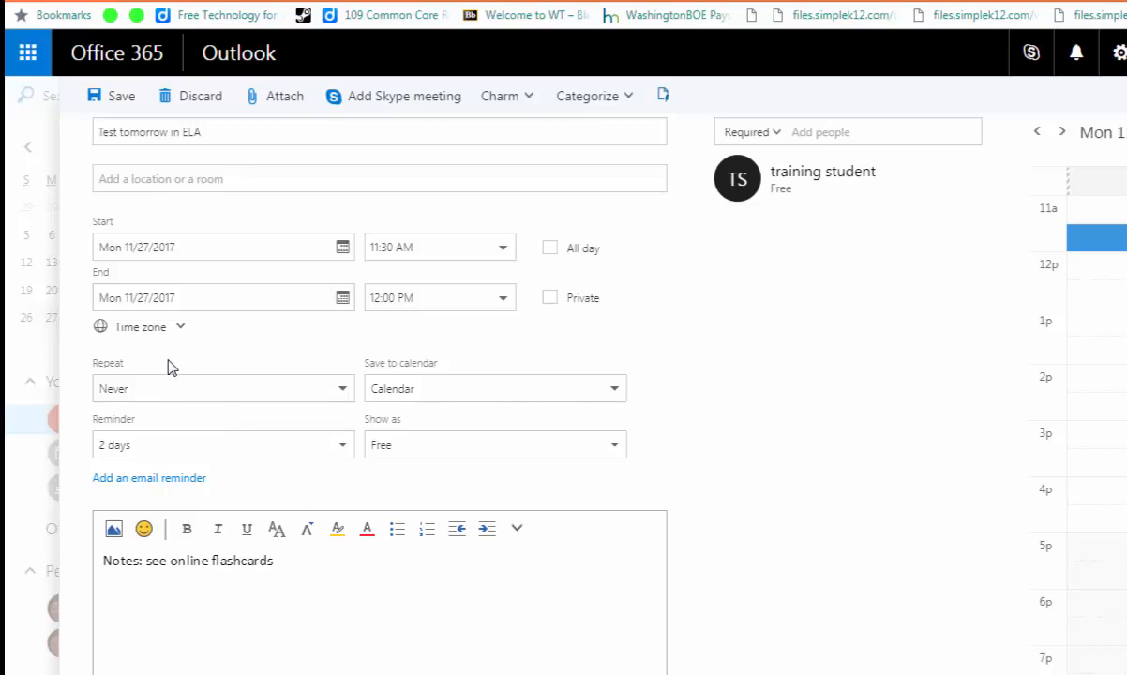
- Try repeating the event every Monday and set the repeat back to Never
click(169, 393)
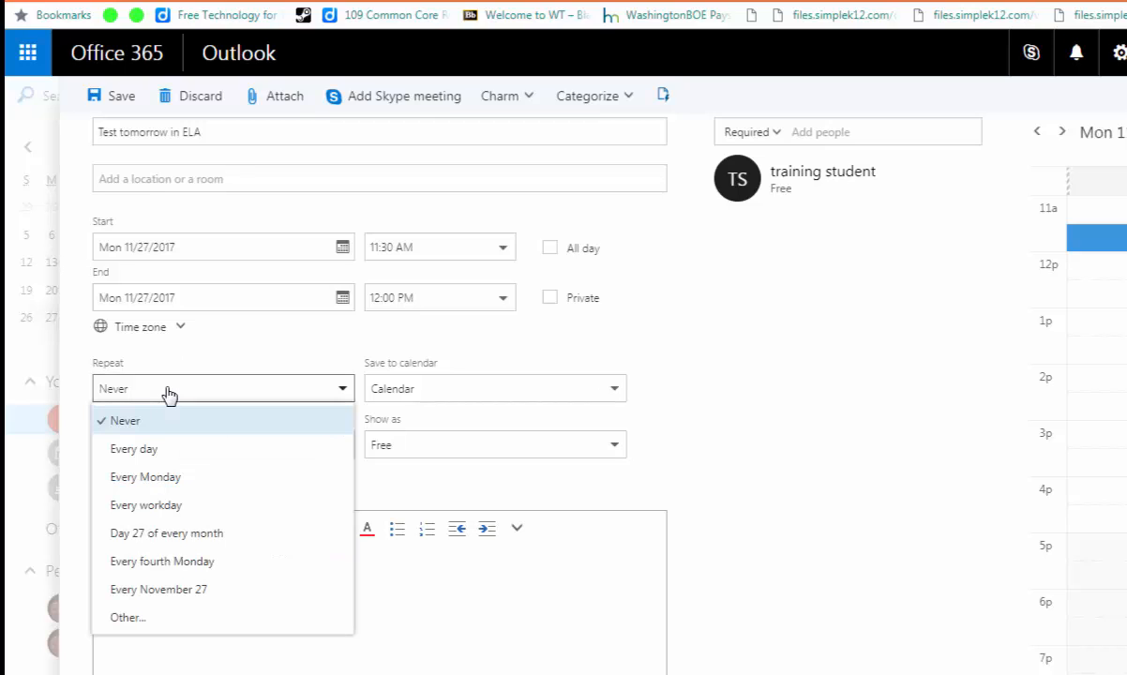
click(228, 481)
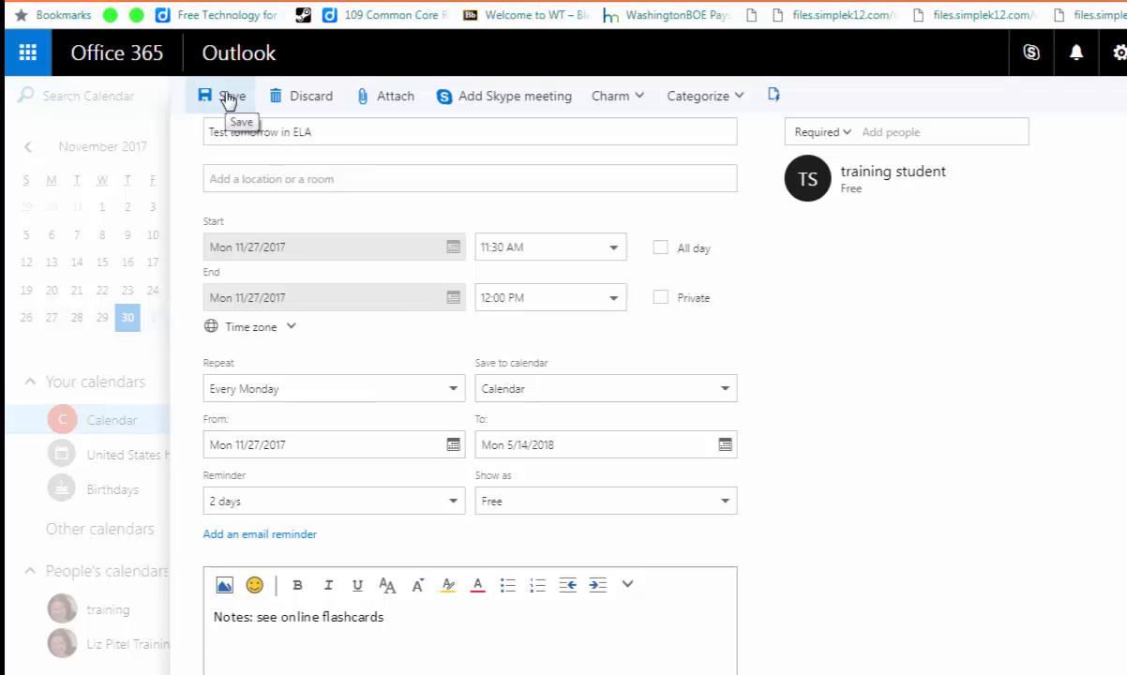
click(316, 386)
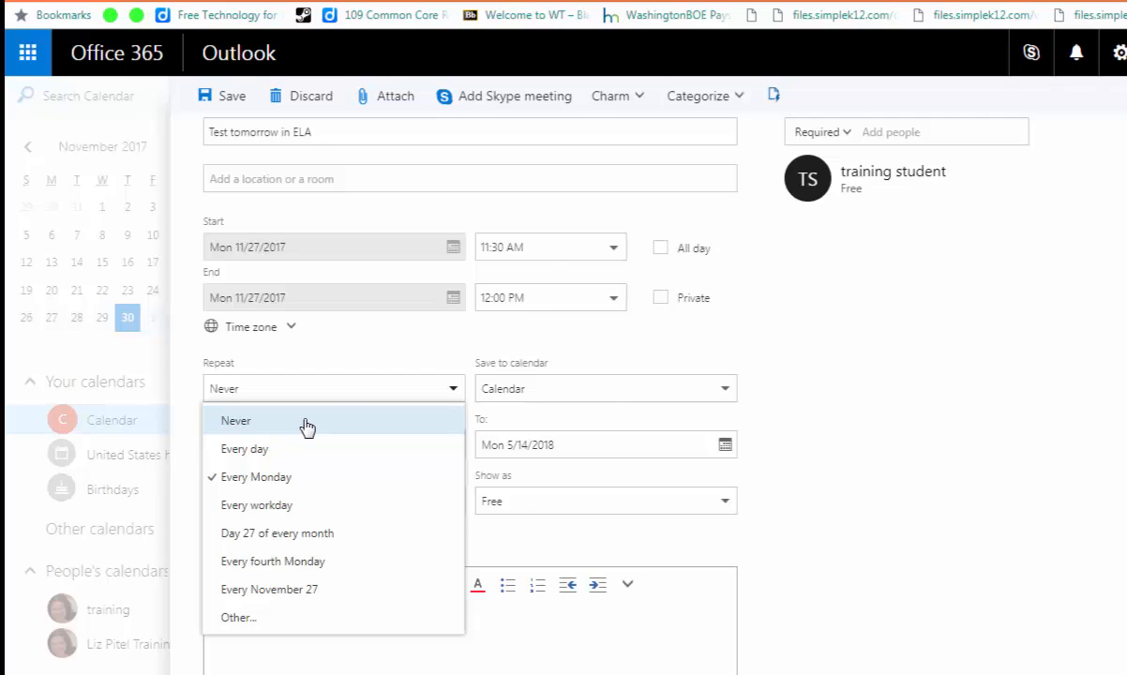
click(306, 424)
- Save the ELA test event and review its summary and full details from the week calendar
click(126, 93)
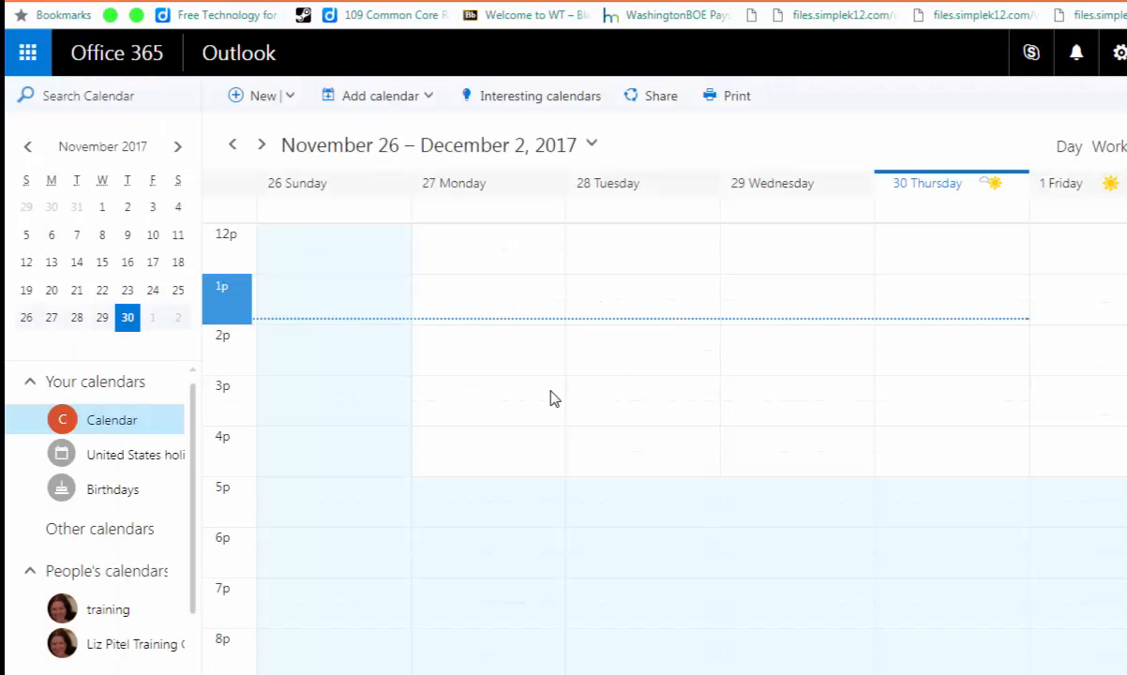
scroll(669, 468, up, 2)
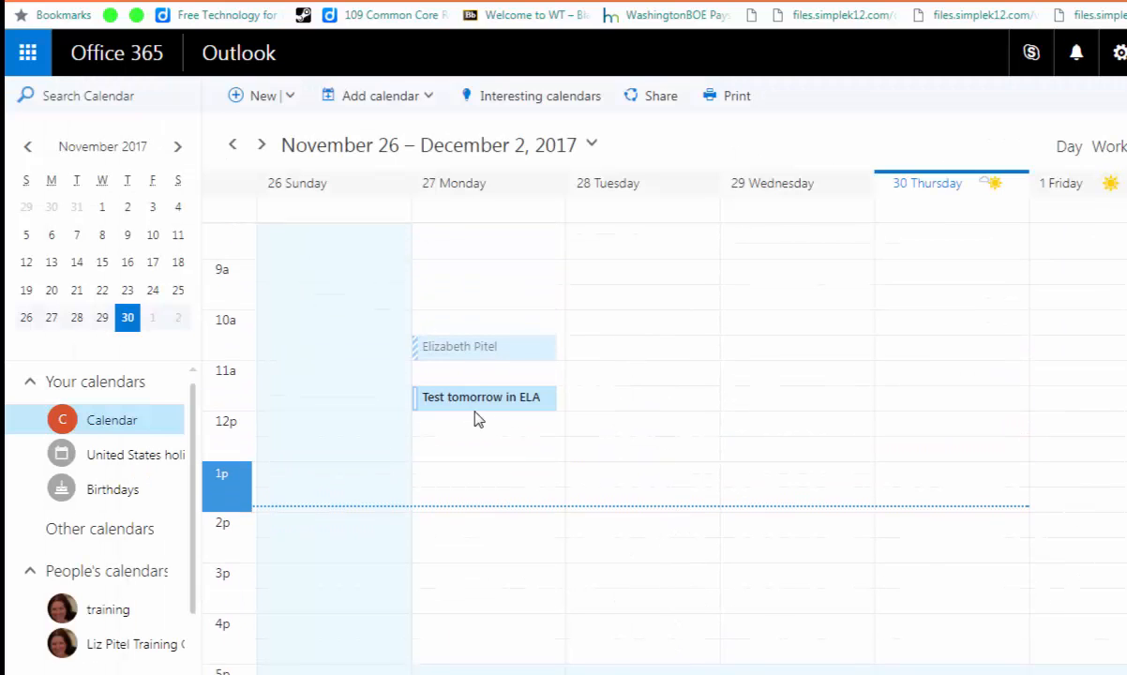
click(480, 399)
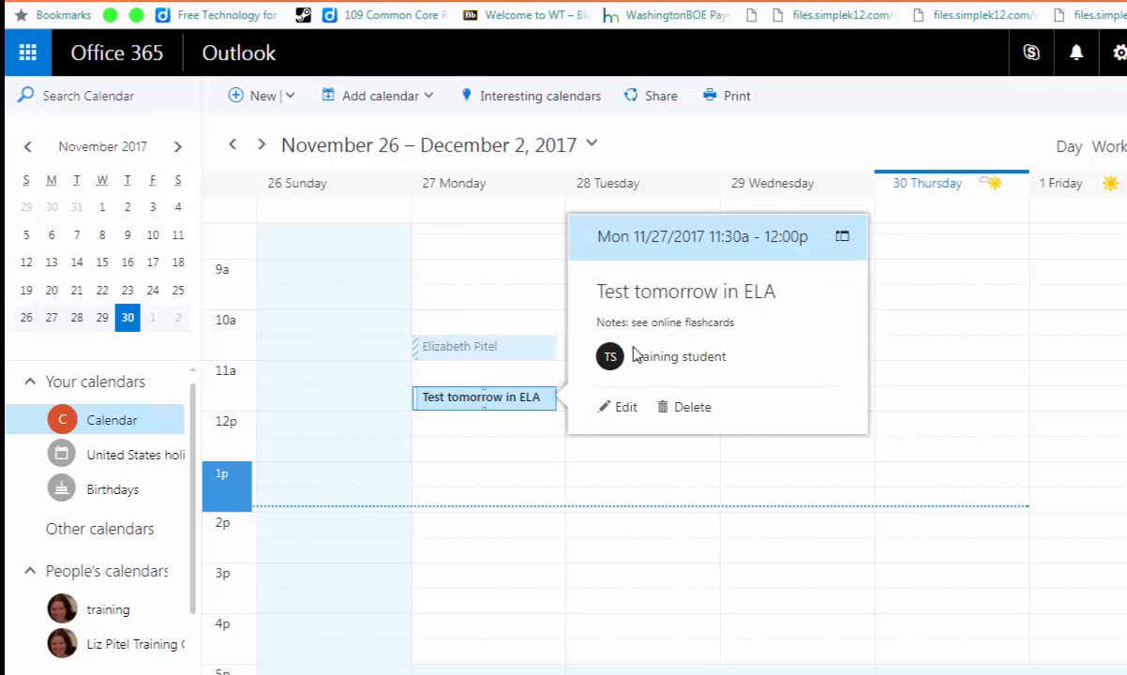
click(490, 399)
double_click(487, 399)
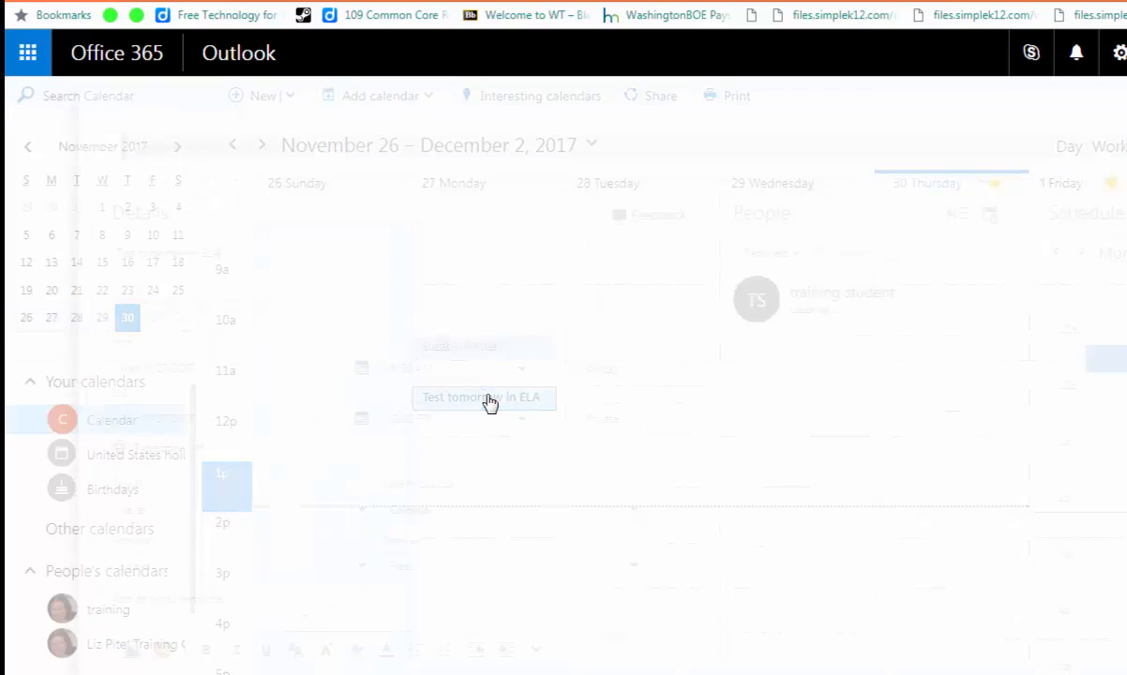
scroll(483, 406, down, 1)
scroll(481, 411, up, 1)
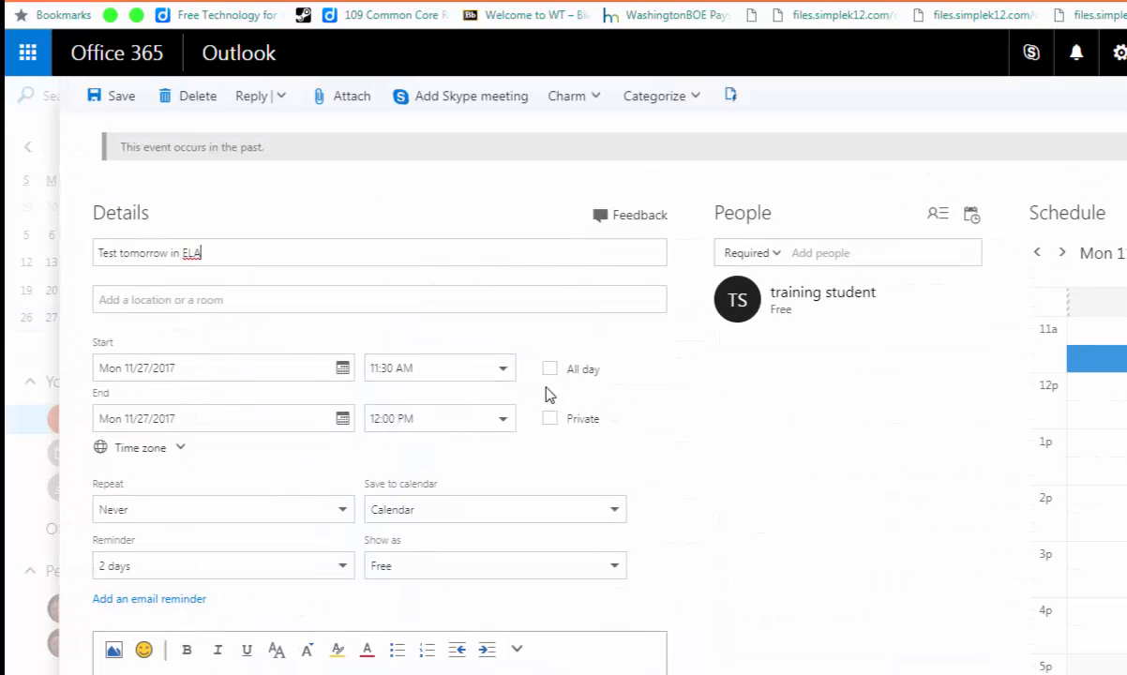
scroll(327, 412, down, 2)
scroll(330, 418, up, 2)
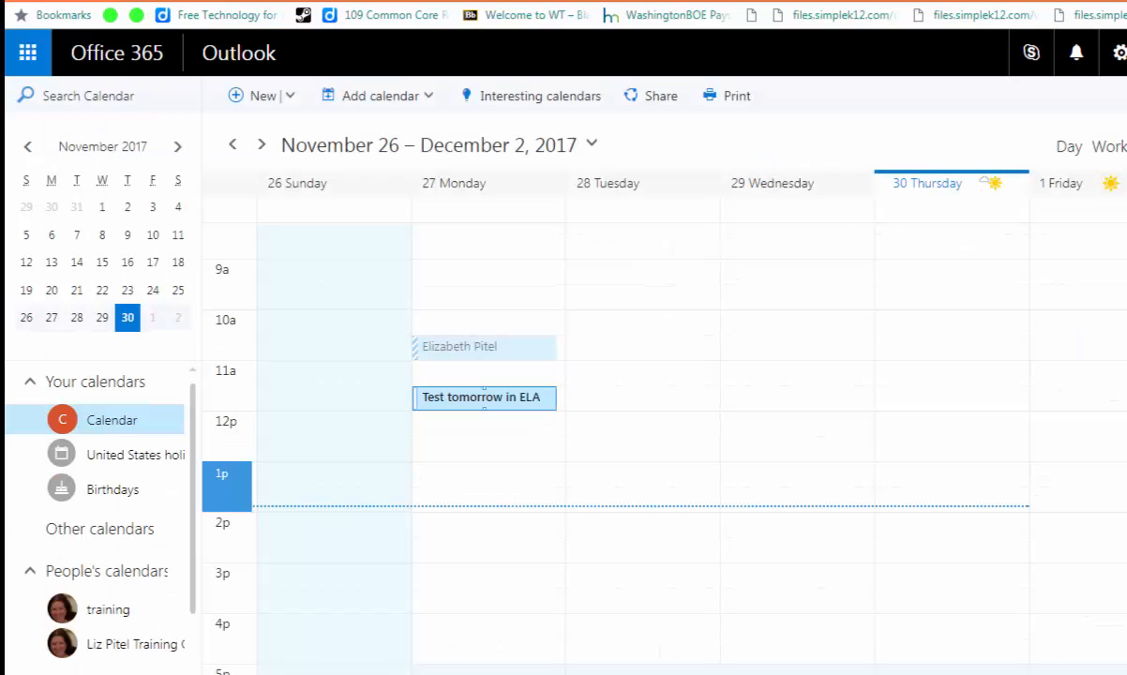
- Start a Monday event at 3:00 PM titled "Tonight's Assignment" and open its full details
click(463, 575)
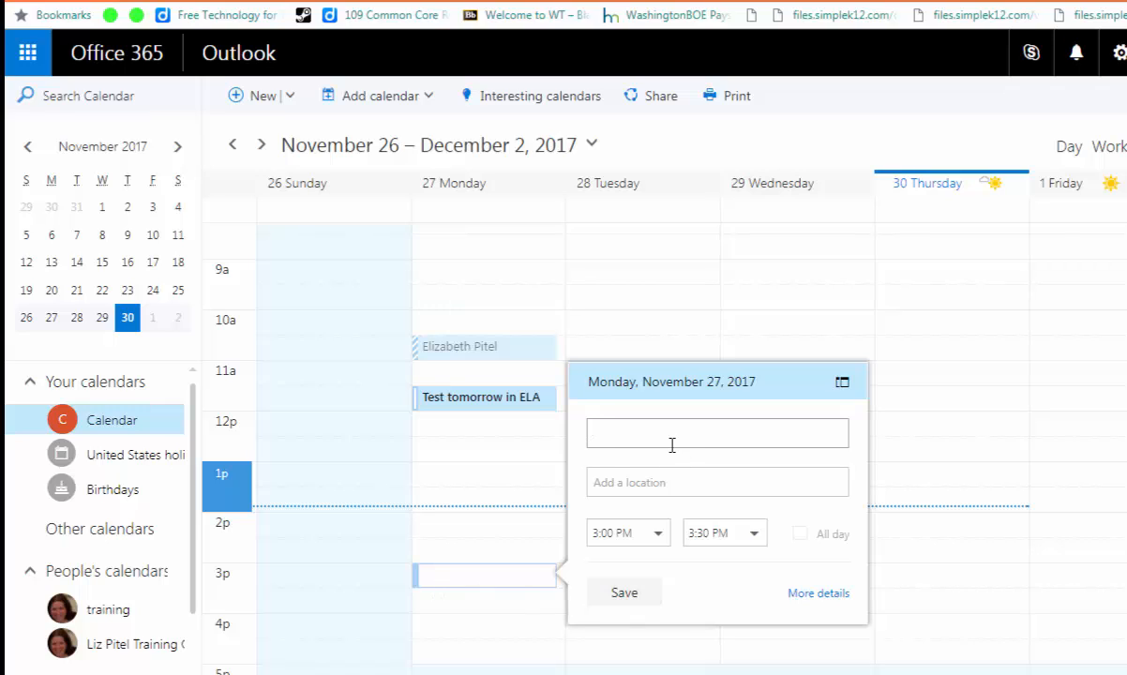
text(Tonight's)
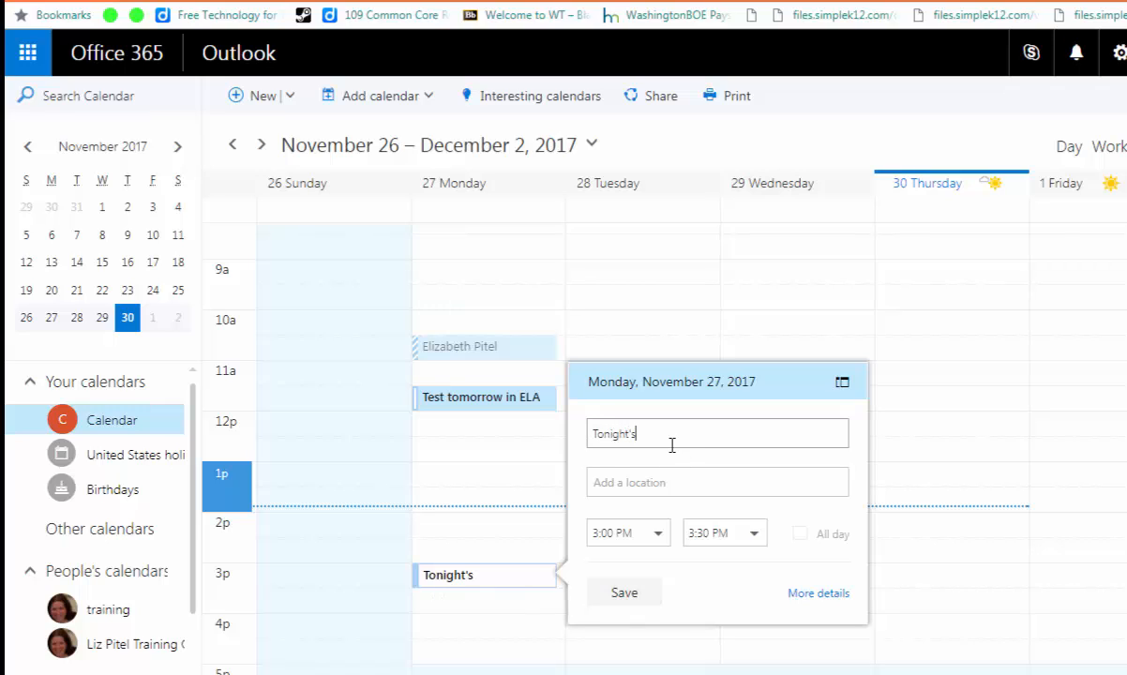
text( Assignments)
click(817, 593)
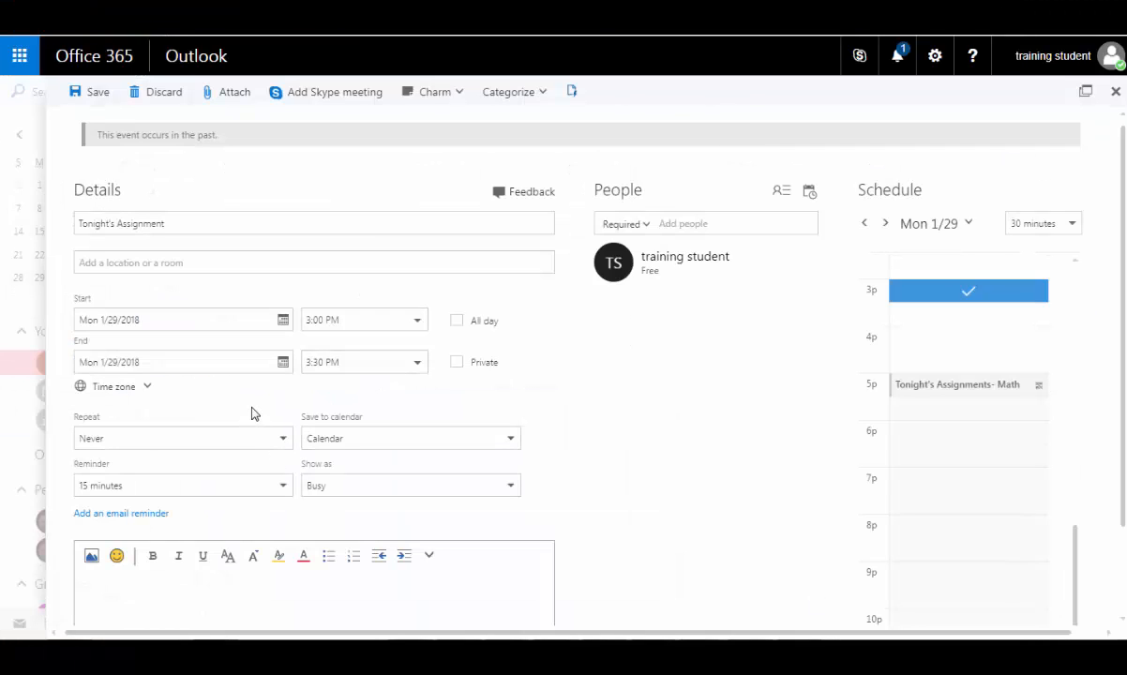
- Set the event to repeat every workday until Friday 6/22/2018
click(257, 444)
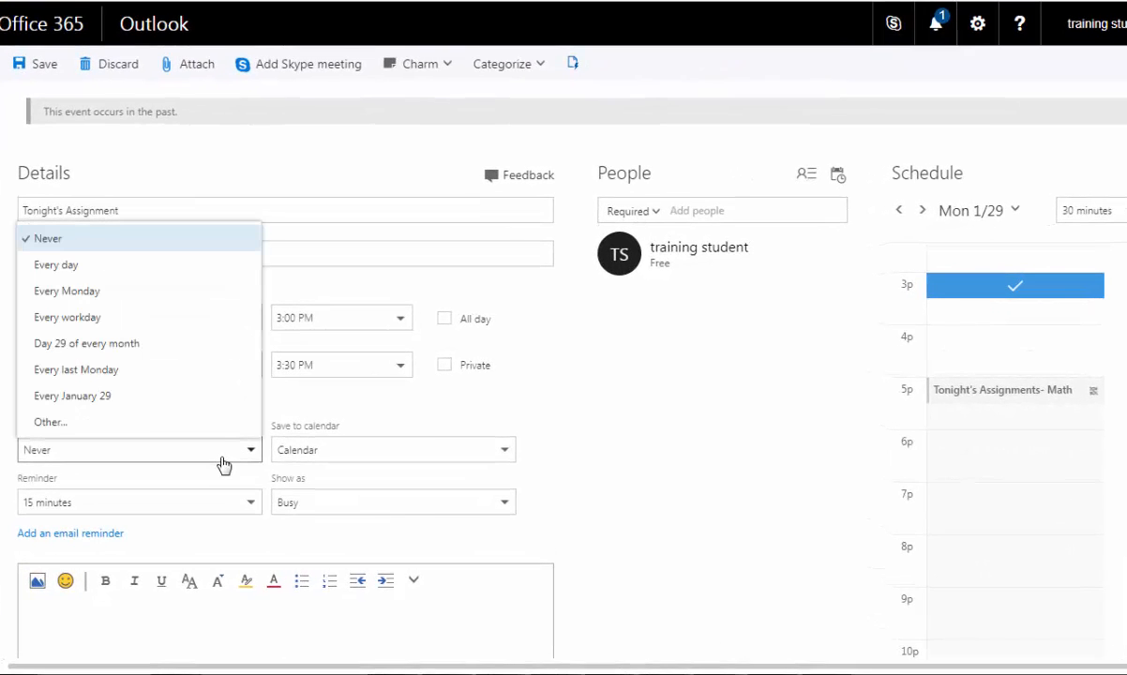
click(178, 317)
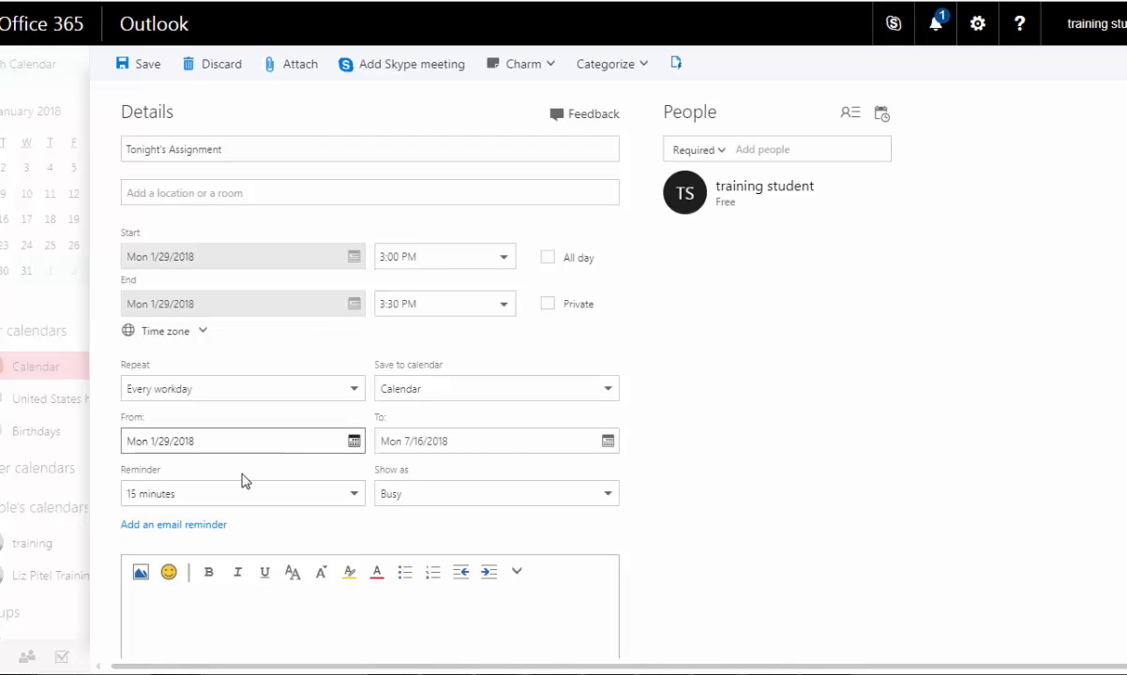
click(605, 442)
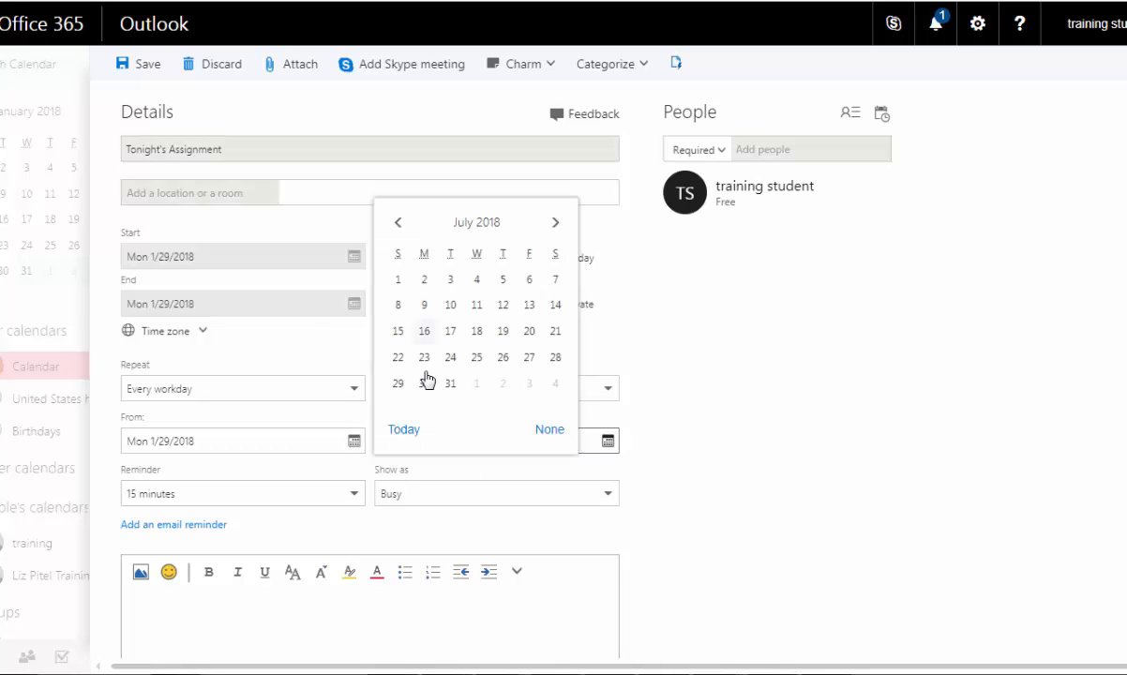
click(397, 222)
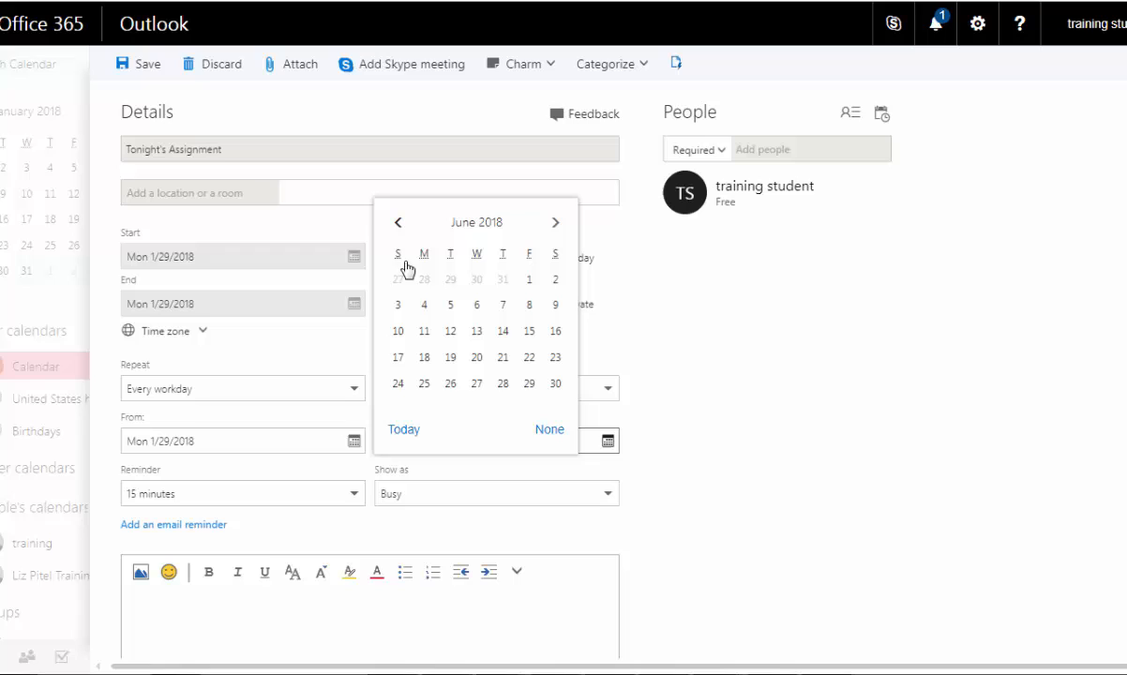
click(537, 361)
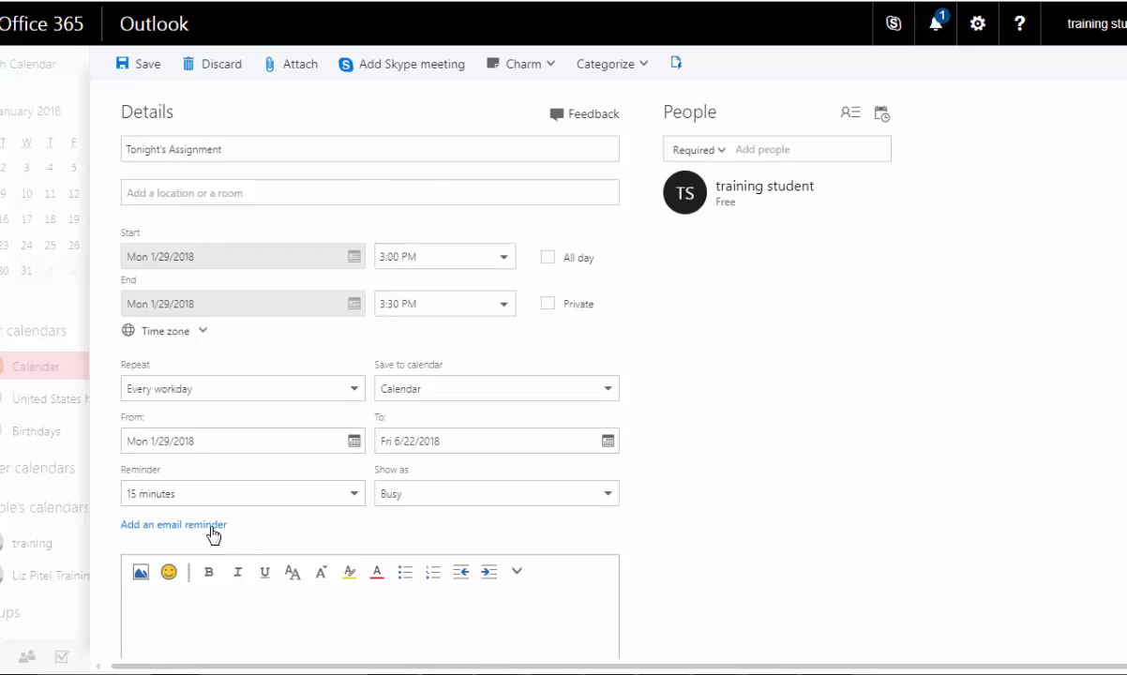
- Set the recurring assignment's start time to 4:00 PM and its reminder to 2 hours
click(249, 494)
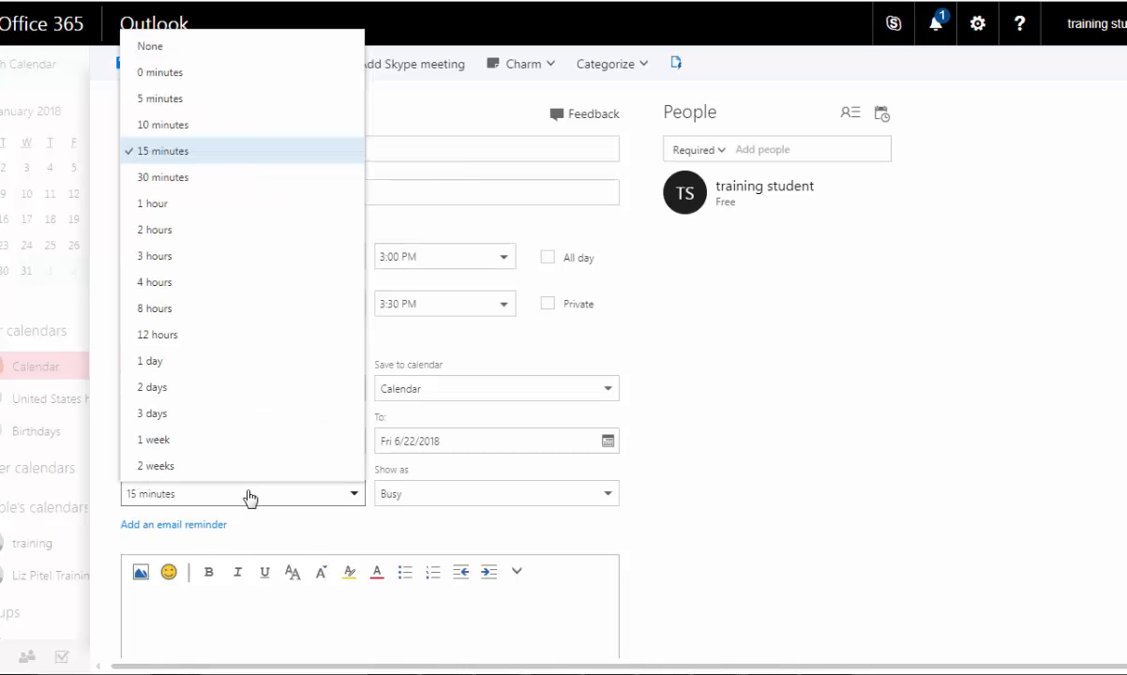
click(210, 178)
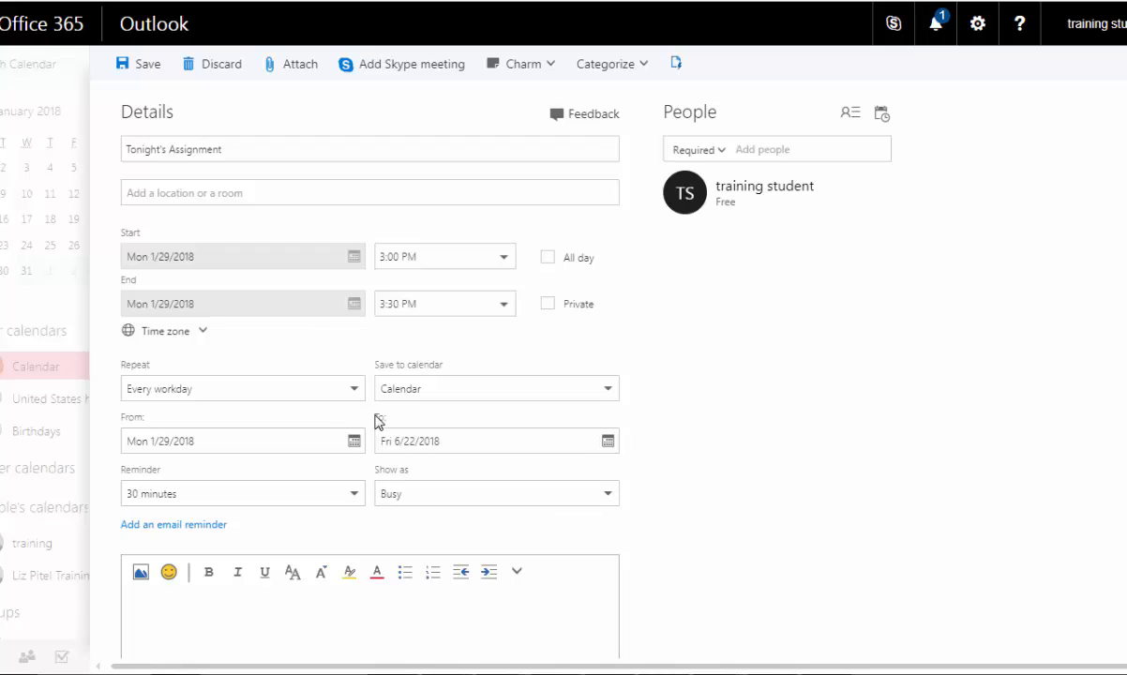
click(503, 260)
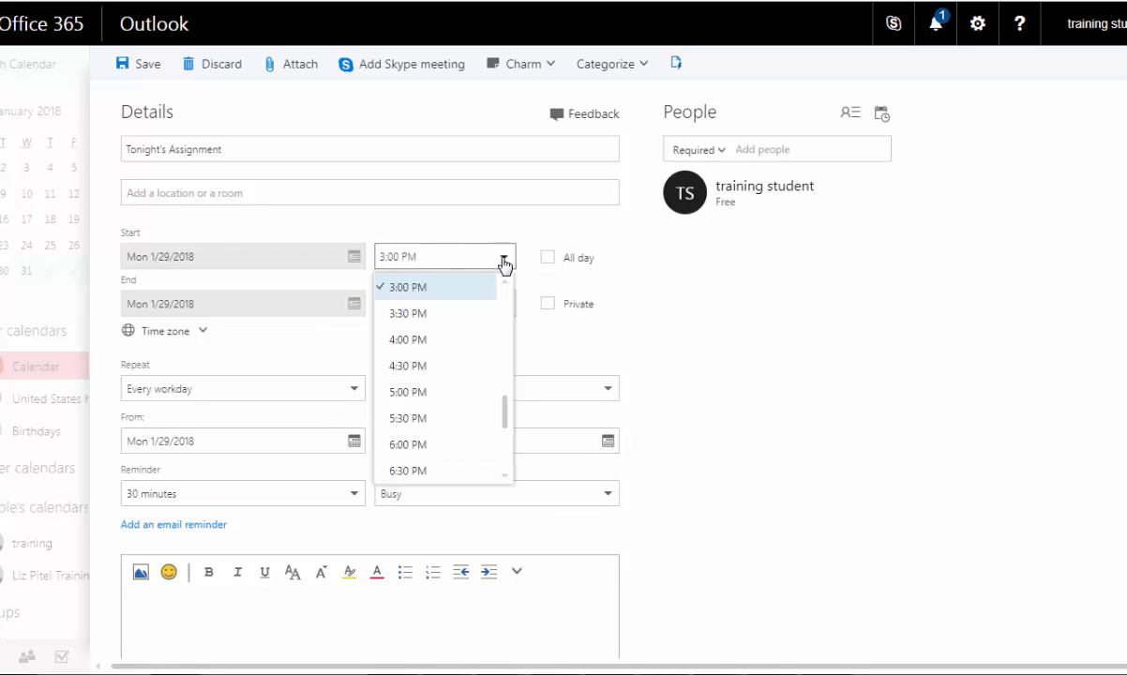
click(455, 344)
click(235, 493)
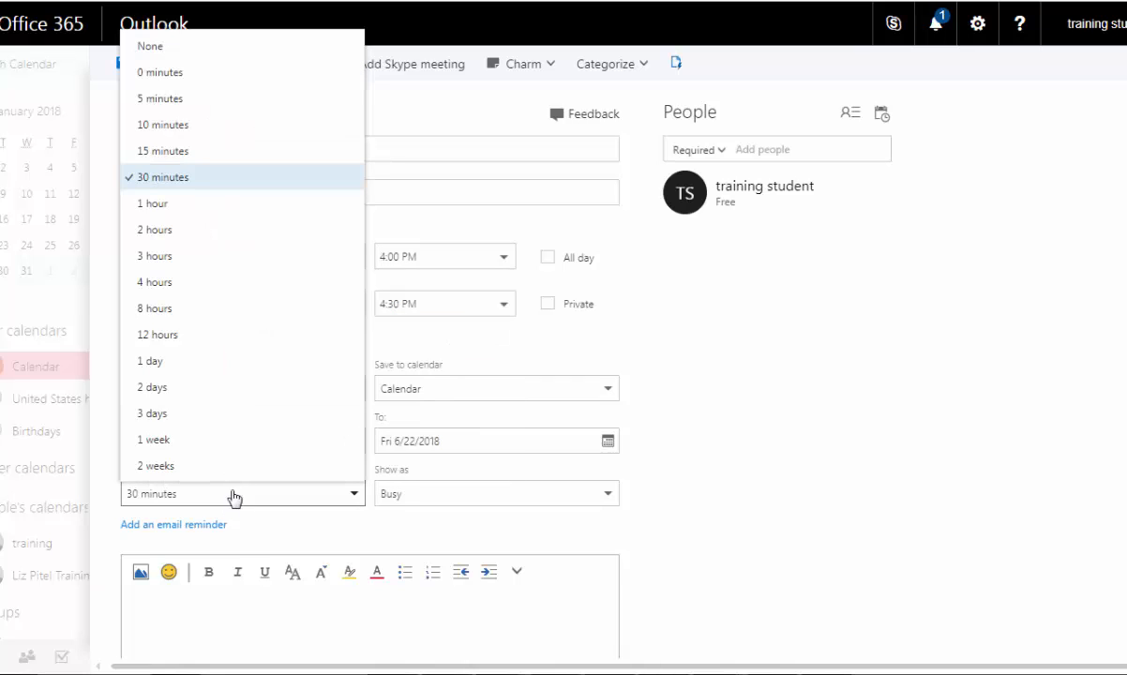
click(214, 232)
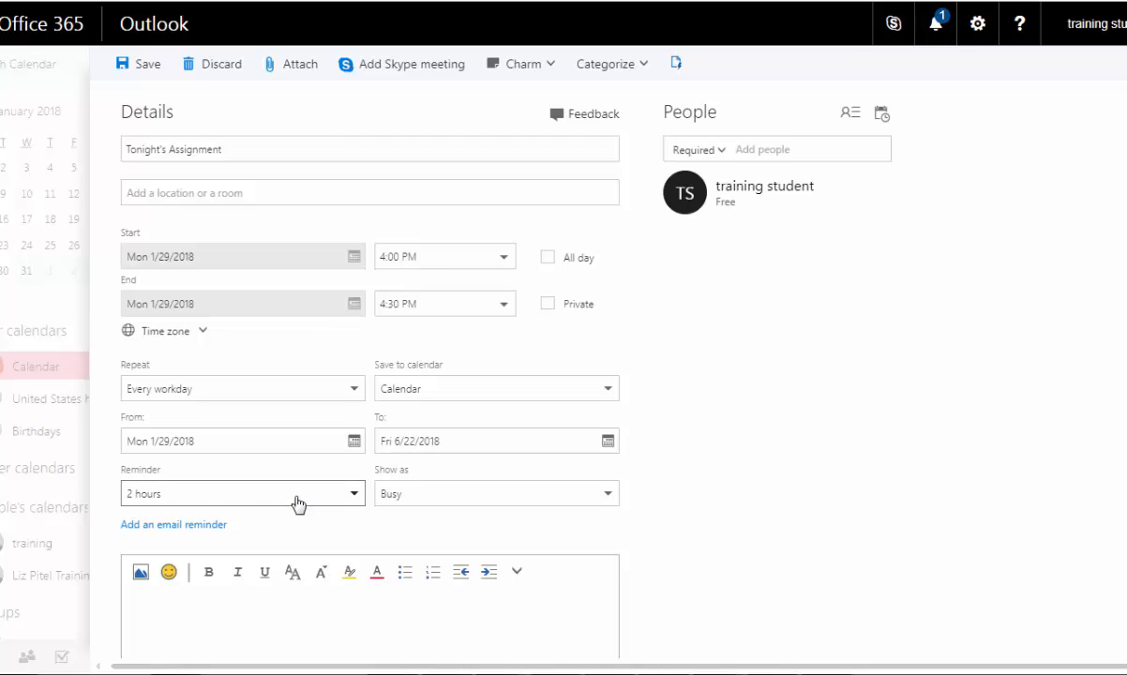
- Try adding the notes "links" and "attach study guides" to the event description and clear them
scroll(284, 531, down, 2)
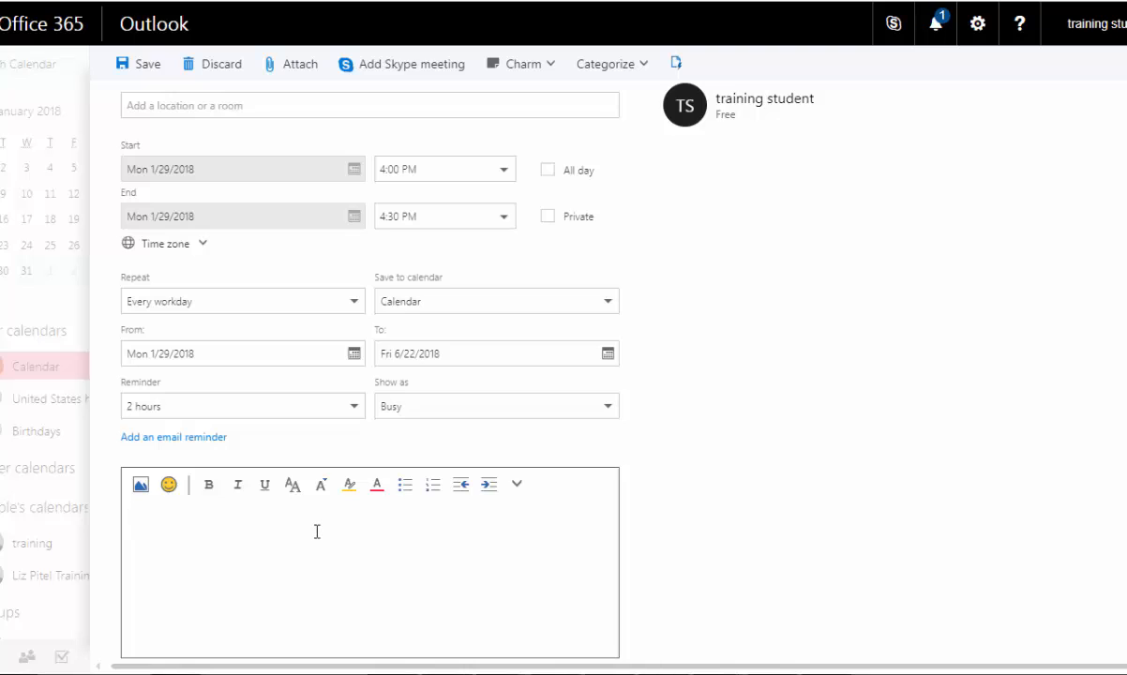
scroll(316, 532, up, 2)
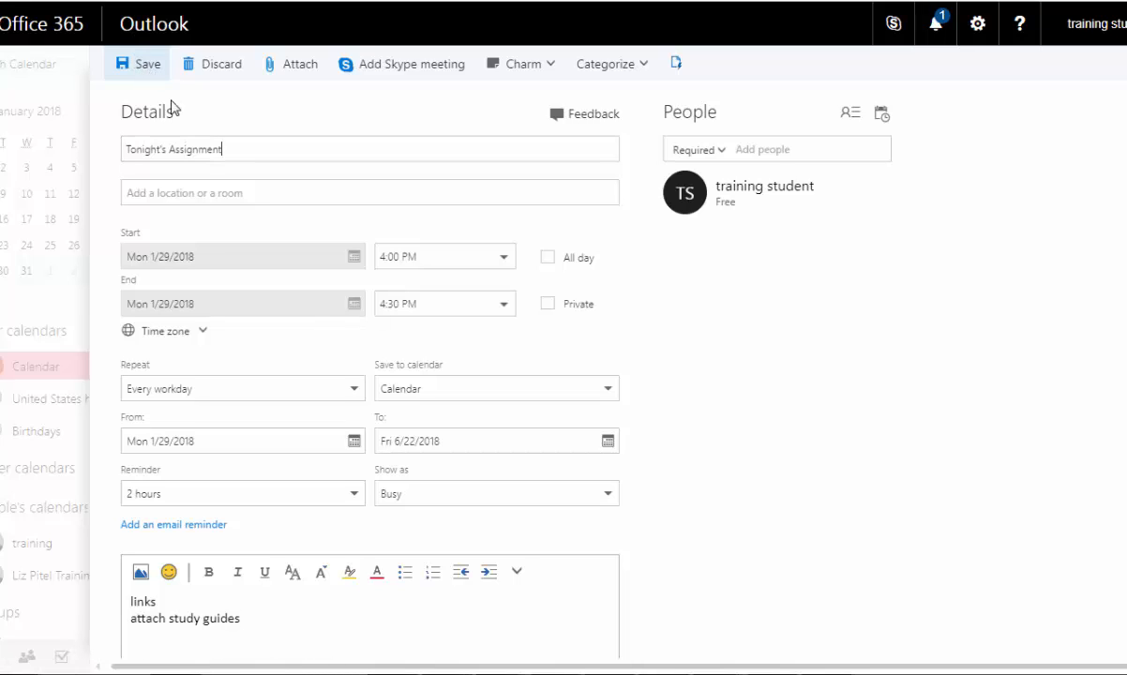
drag(247, 637, 143, 602)
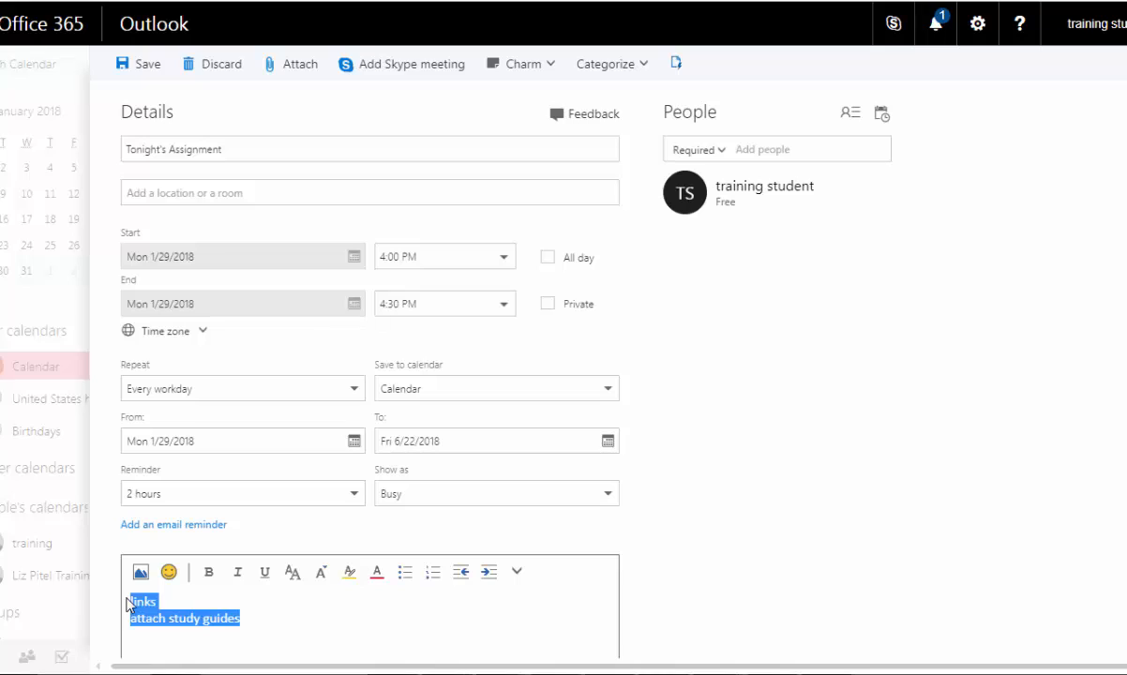
key(BackSpace)
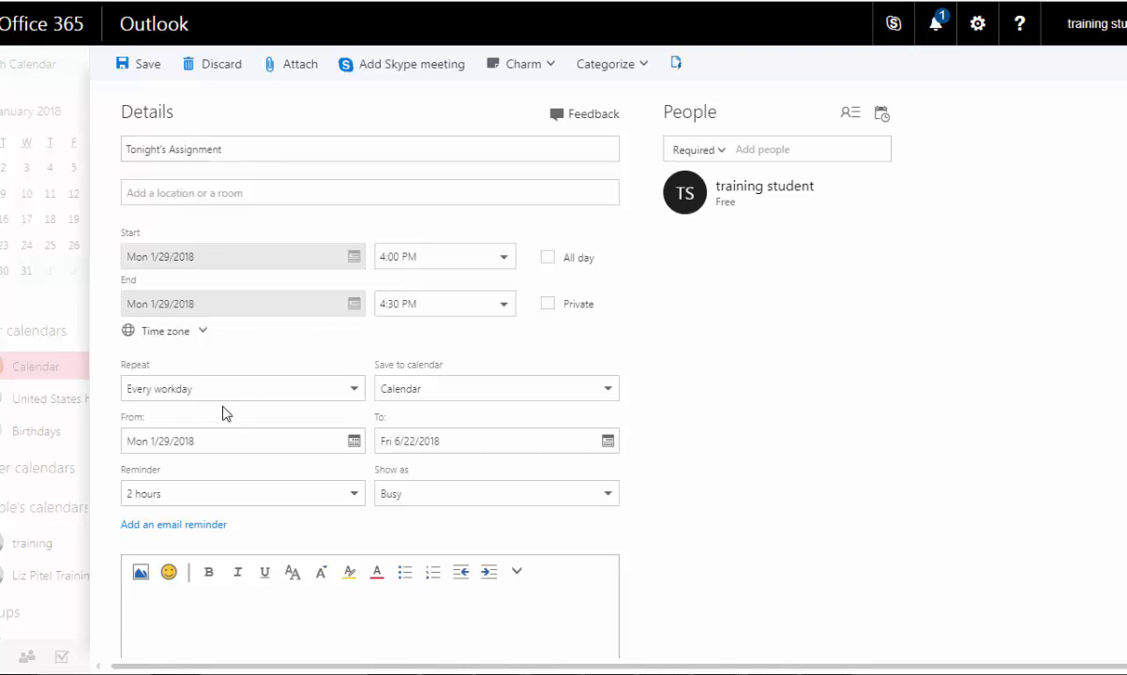
- Save the series and retitle Monday 1/29's 4:00 PM occurrence "Tonight's Assignment: math page 34 #12-15; Social Studies- study guide"
click(181, 62)
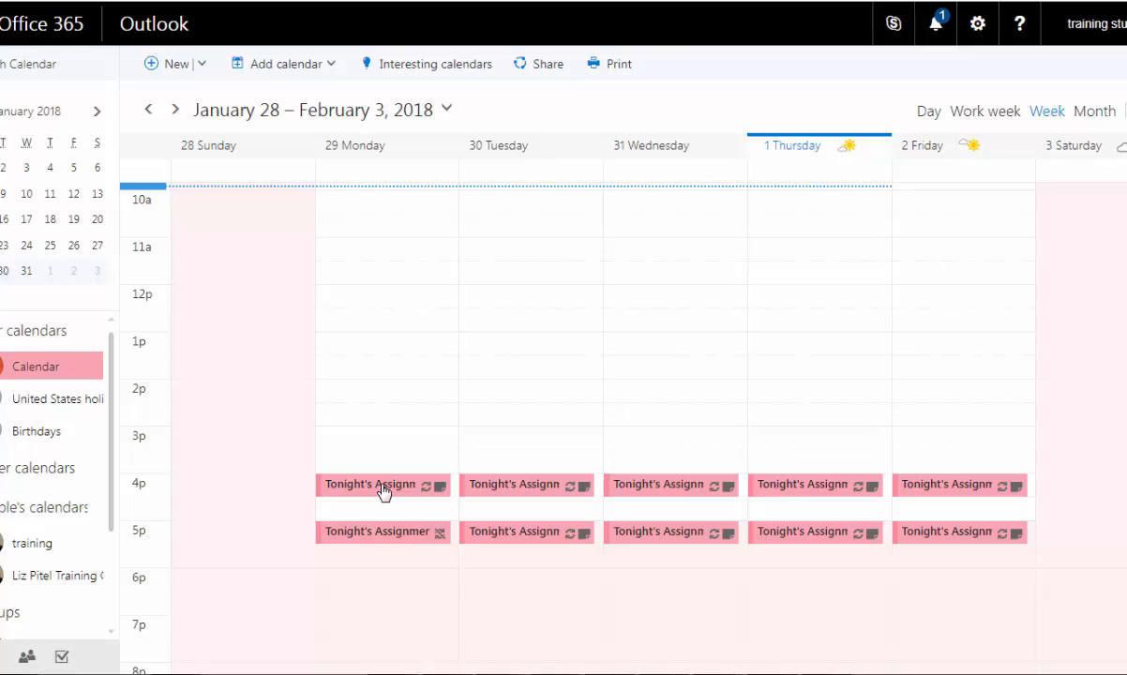
double_click(383, 492)
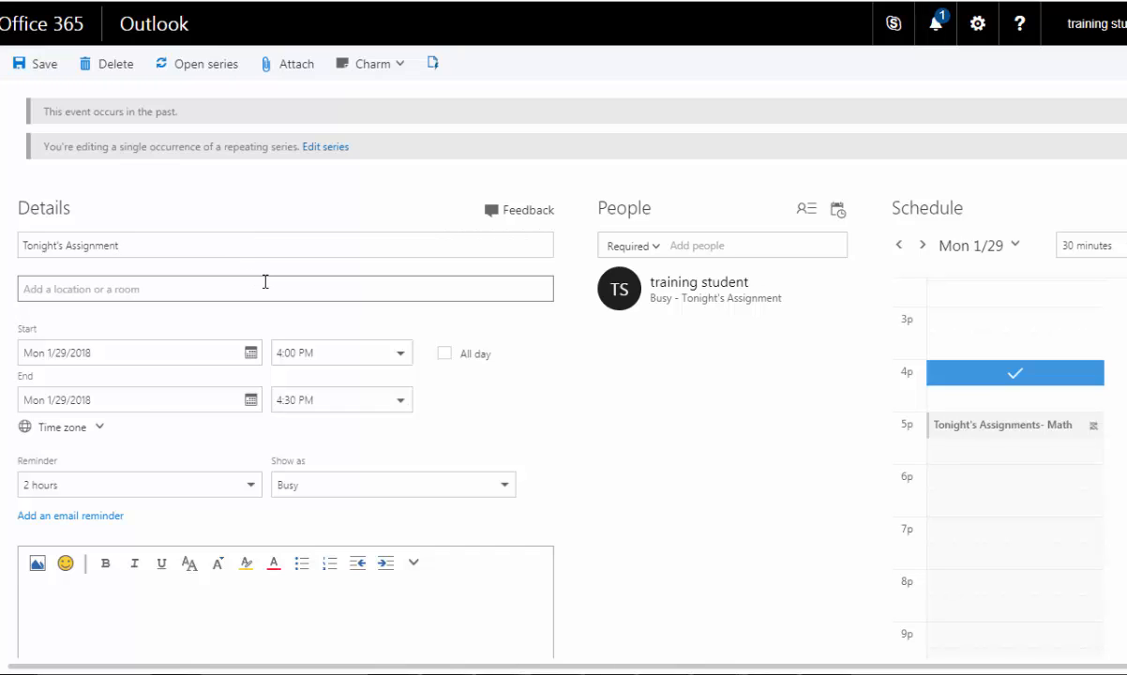
text(math page 34 #12-15; Social S)
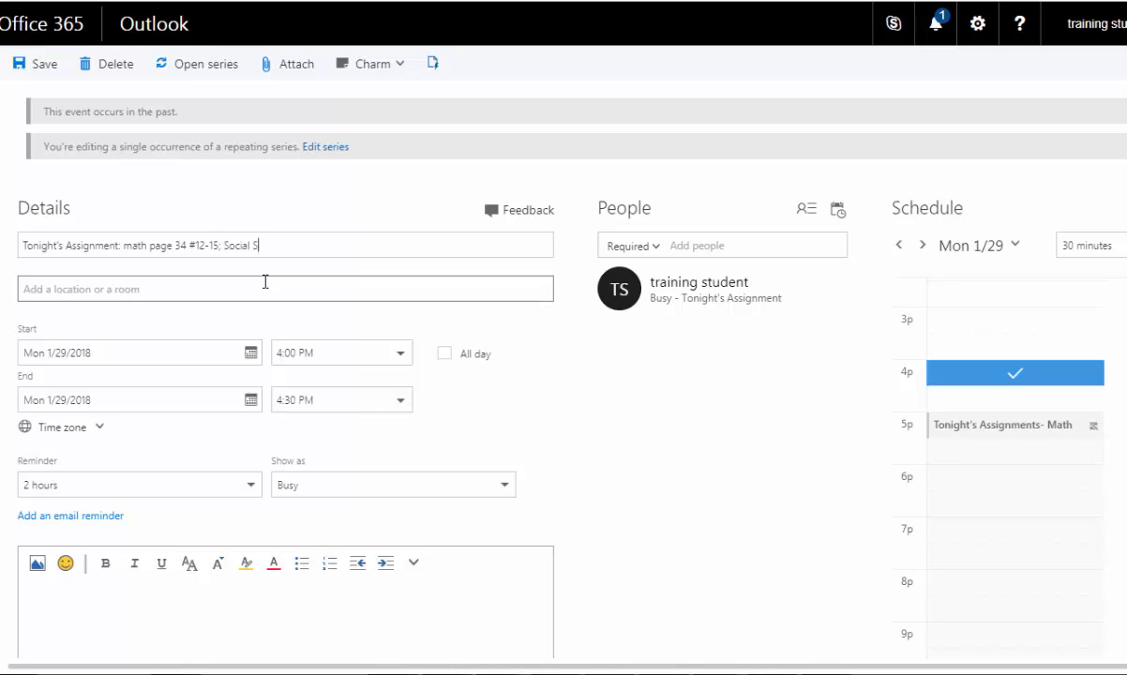
text(tudies- study guide)
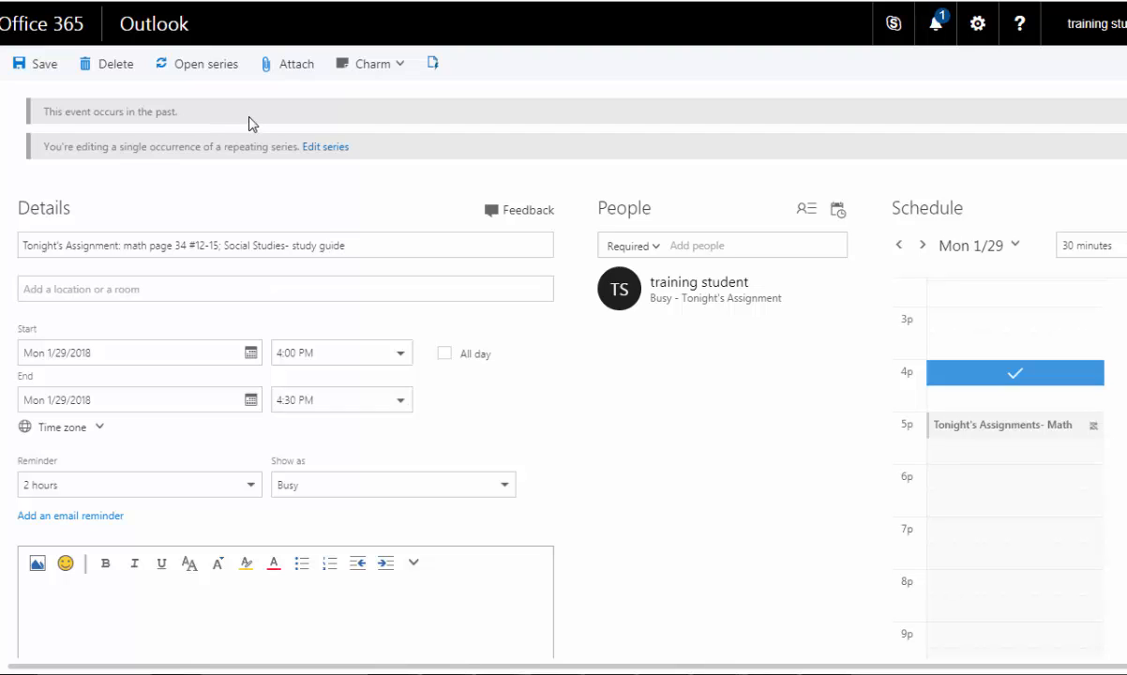
- Add "links and other info" to the Monday occurrence's description, save it and check the entry in the week calendar
scroll(220, 375, down, 3)
click(194, 465)
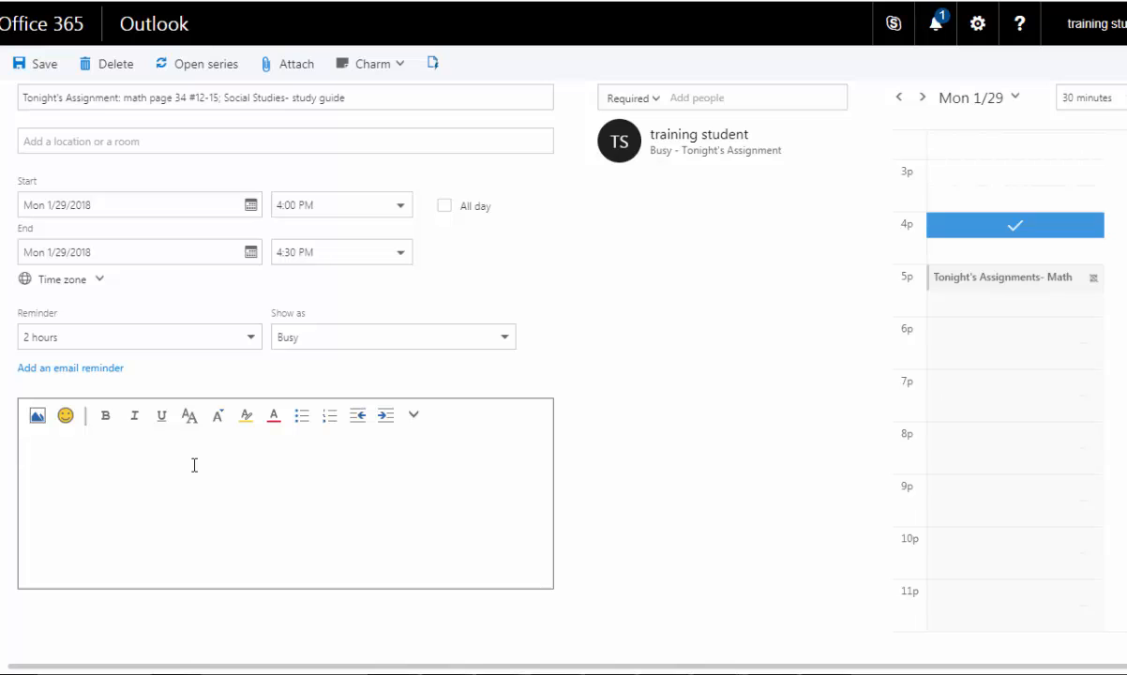
text(links and other inf)
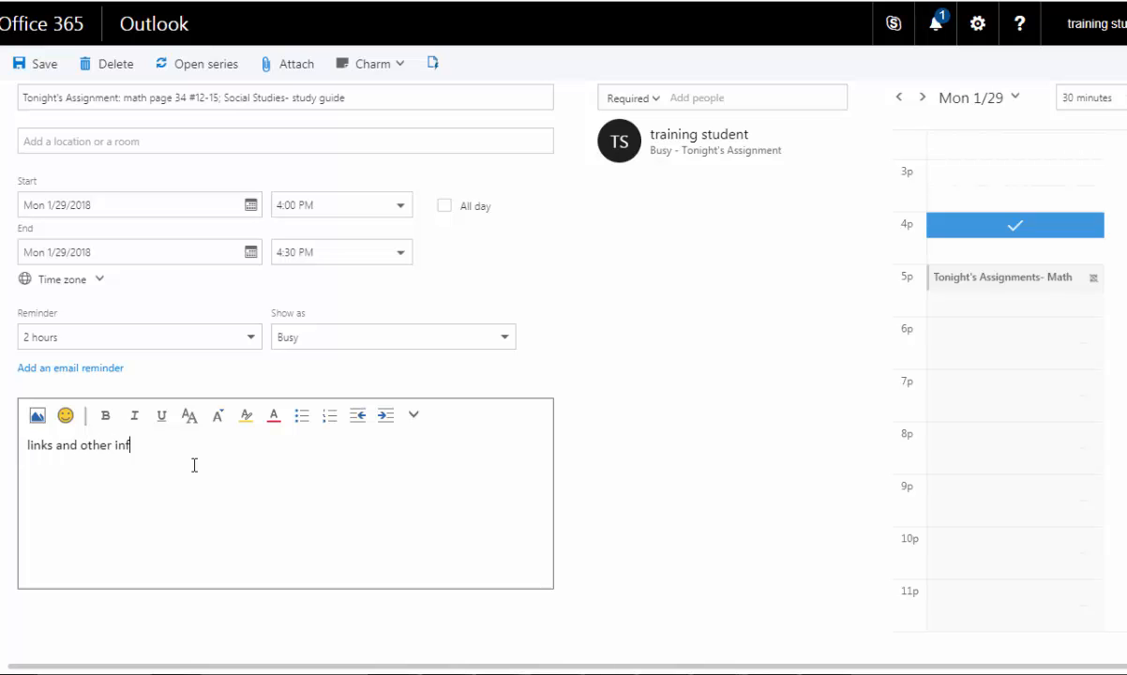
text(o)
scroll(194, 465, up, 3)
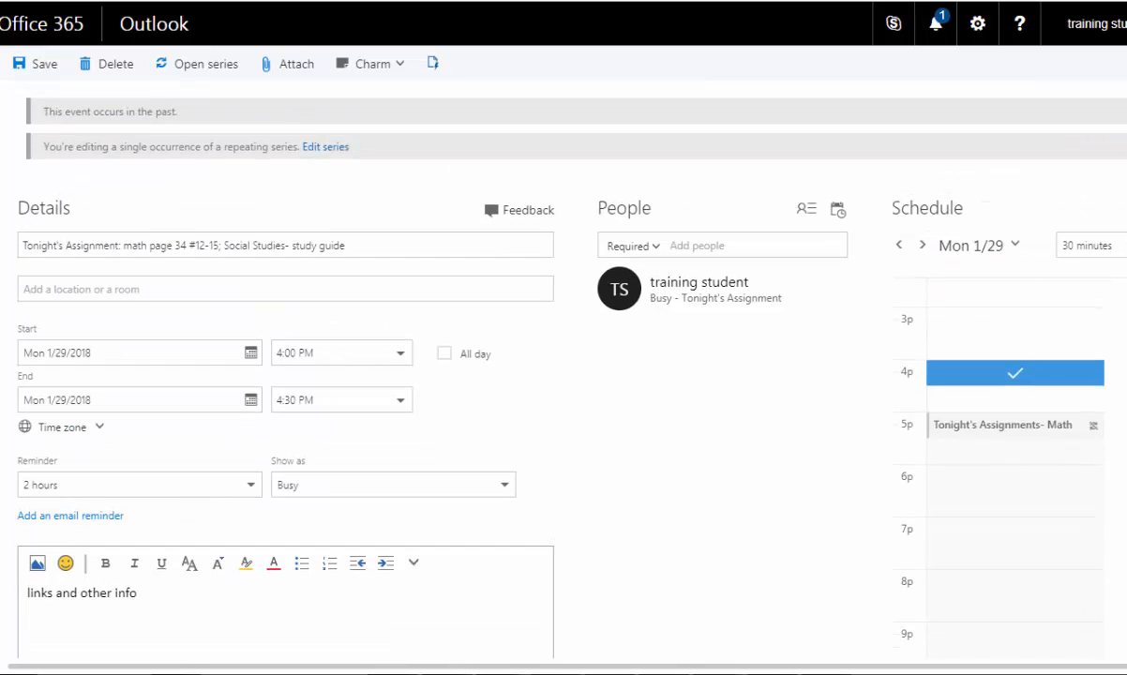
click(32, 66)
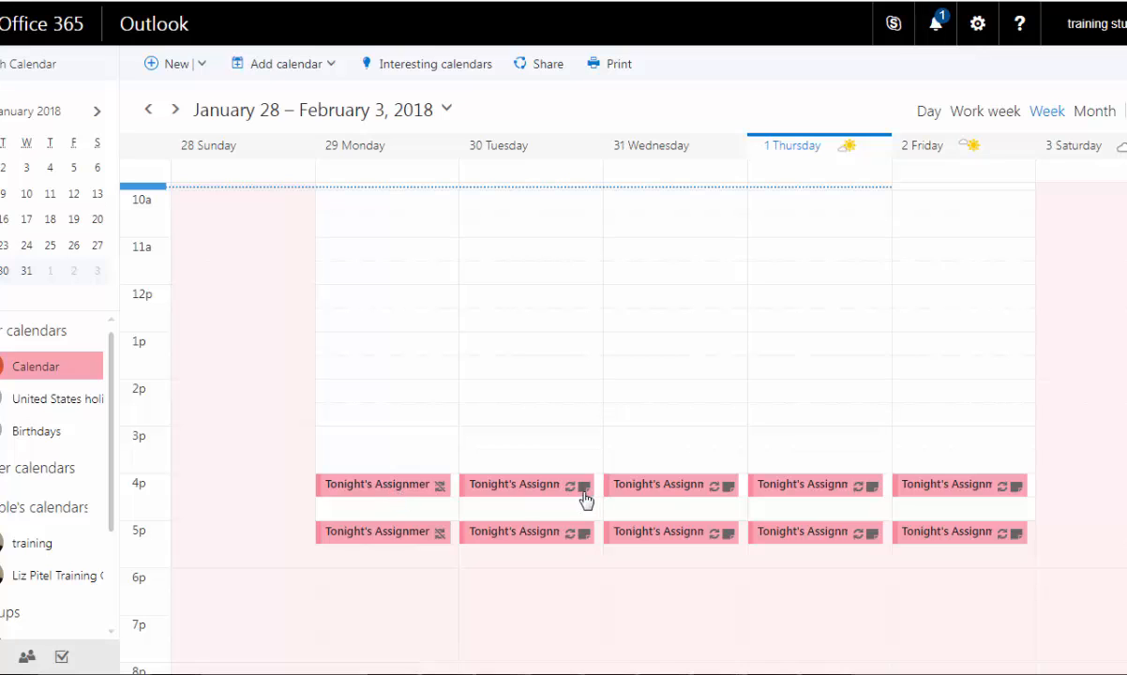
click(380, 492)
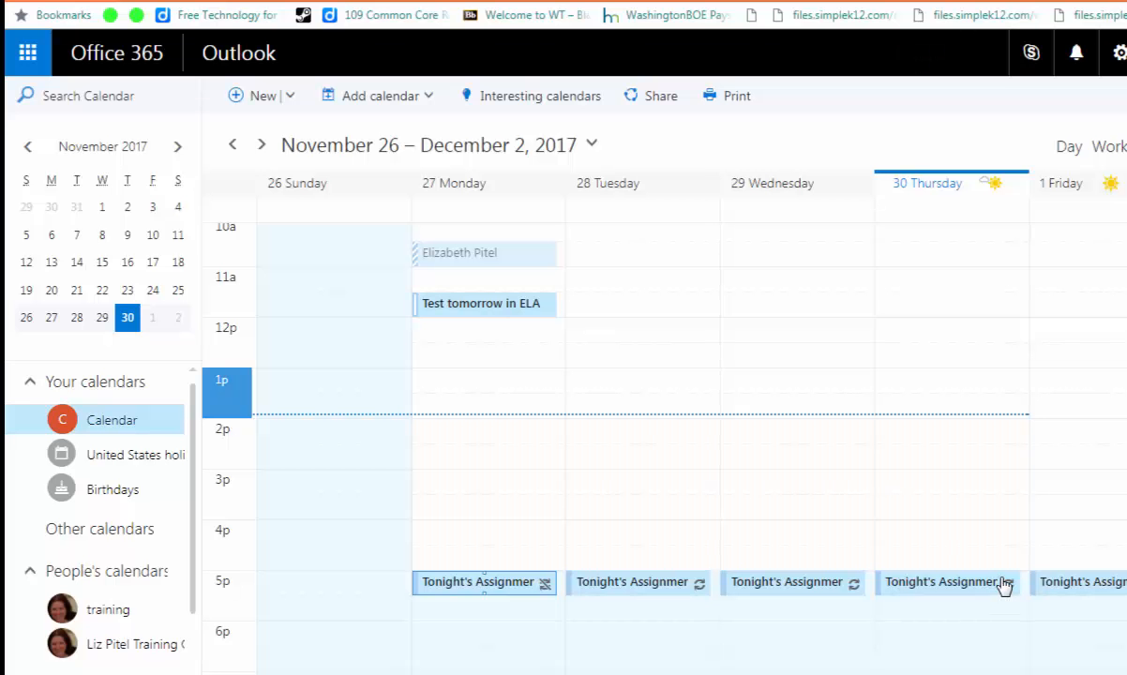
- Open the text message notification options in the calendar settings
scroll(1000, 576, up, 2)
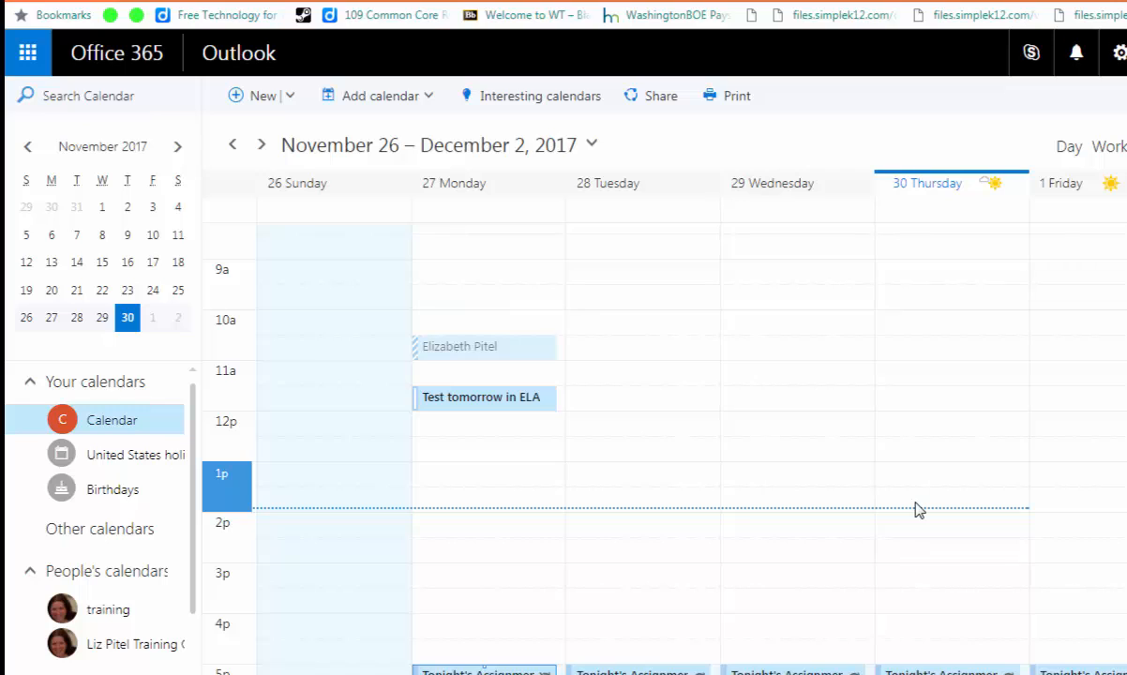
scroll(918, 533, down, 2)
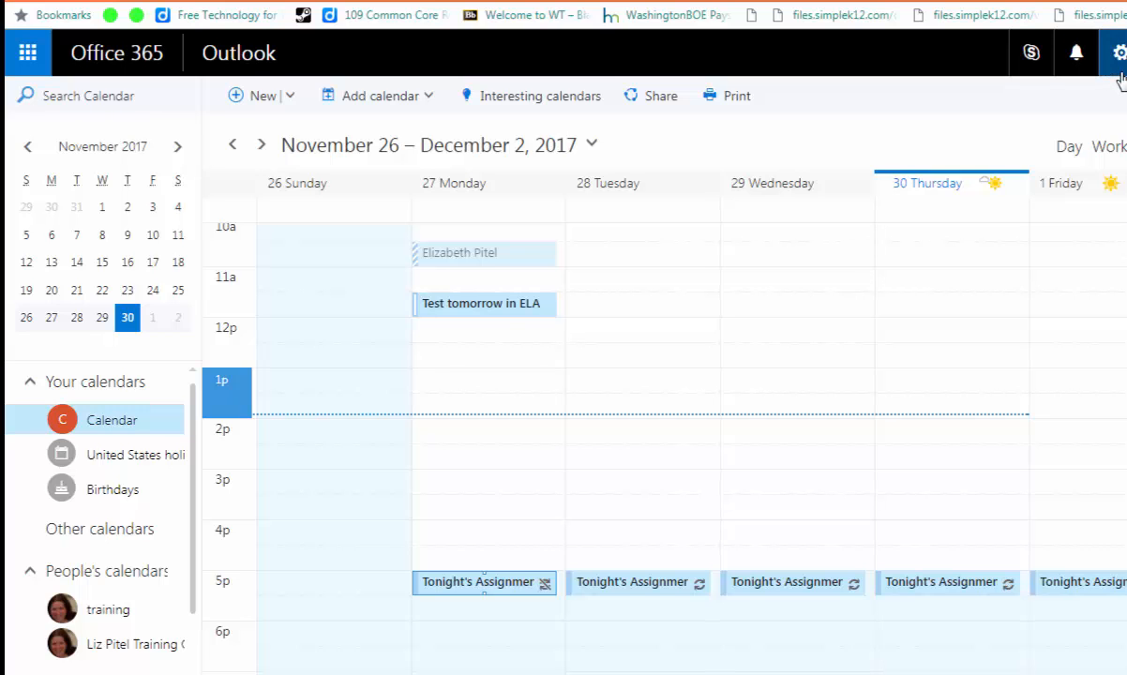
click(984, 37)
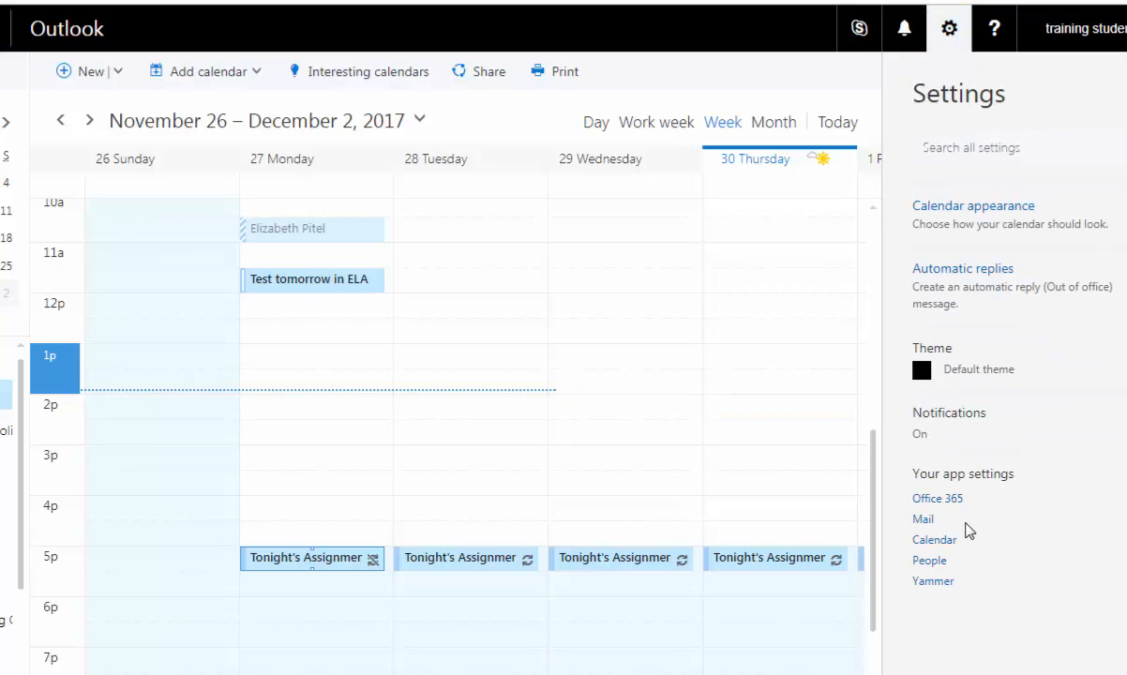
click(938, 540)
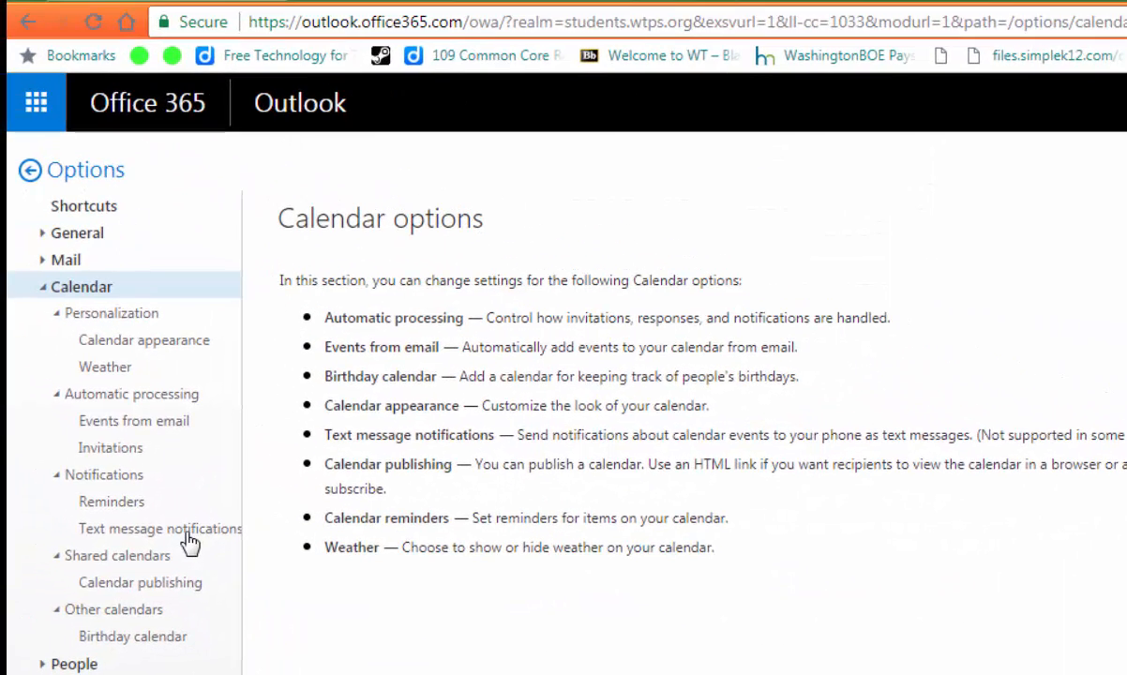
click(187, 533)
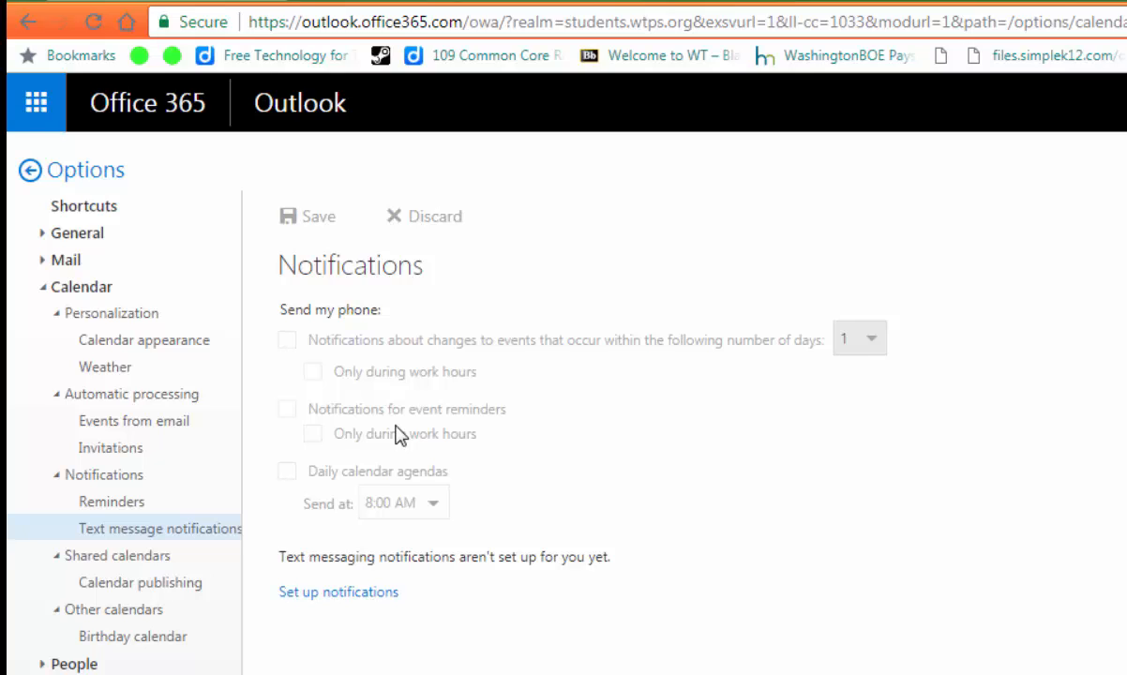
- Try the text messaging setup with United States and T-Mobile as far as the passcode entry, and cancel it
click(393, 595)
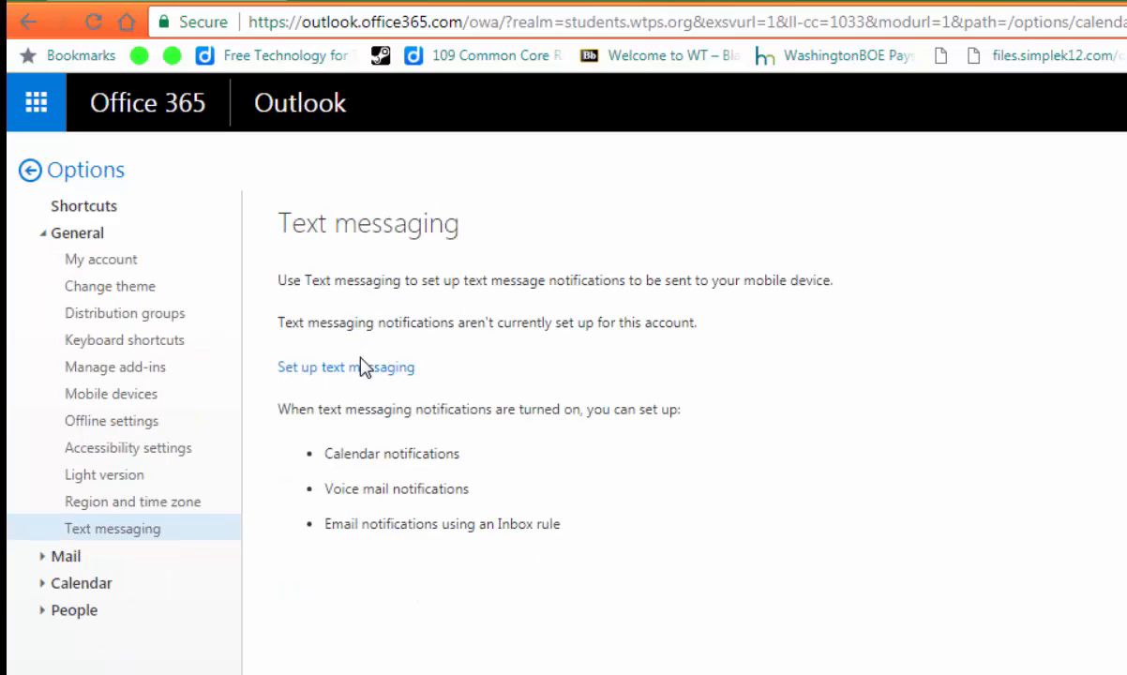
click(384, 367)
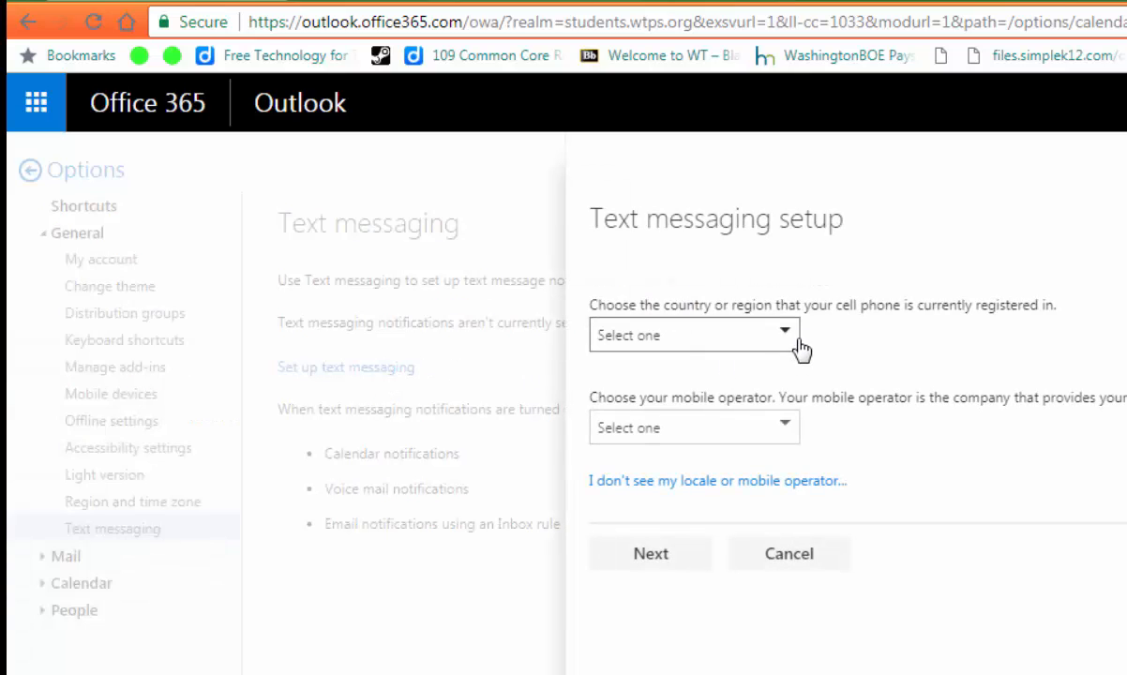
click(788, 333)
click(747, 414)
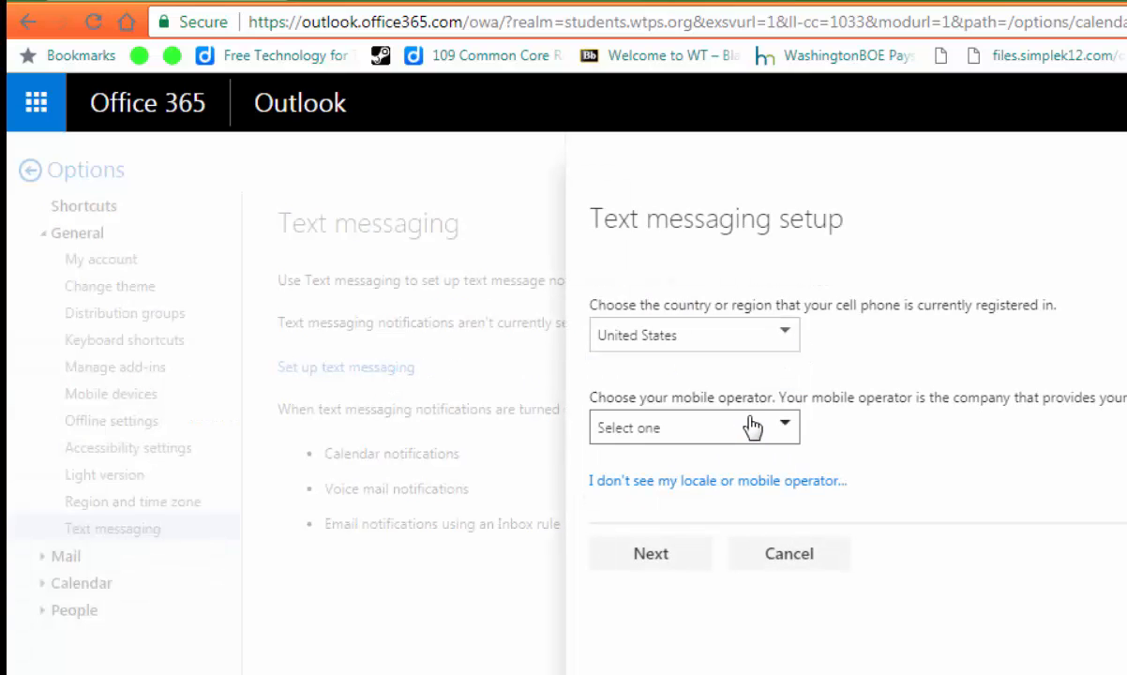
click(728, 436)
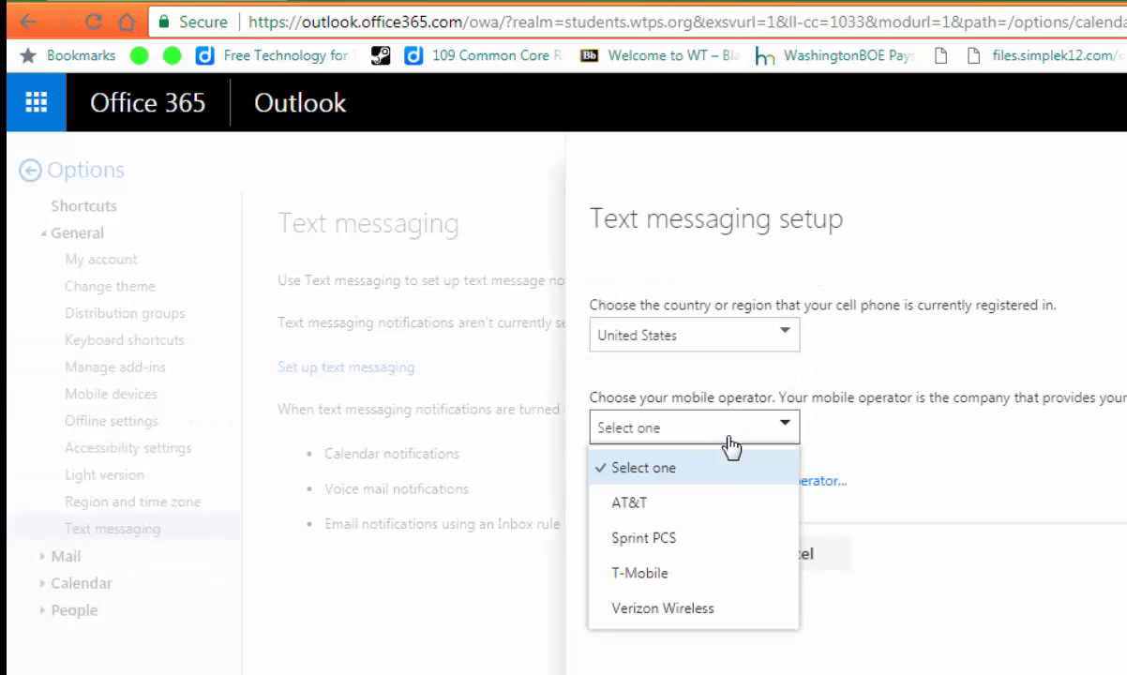
click(722, 573)
click(679, 559)
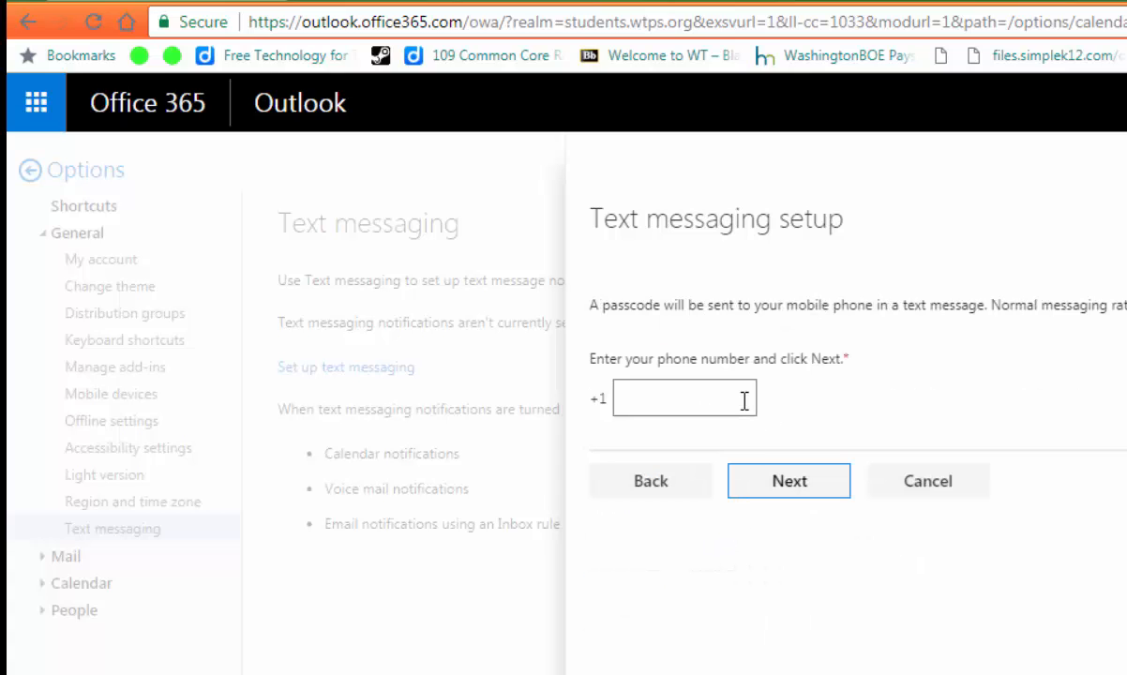
click(781, 486)
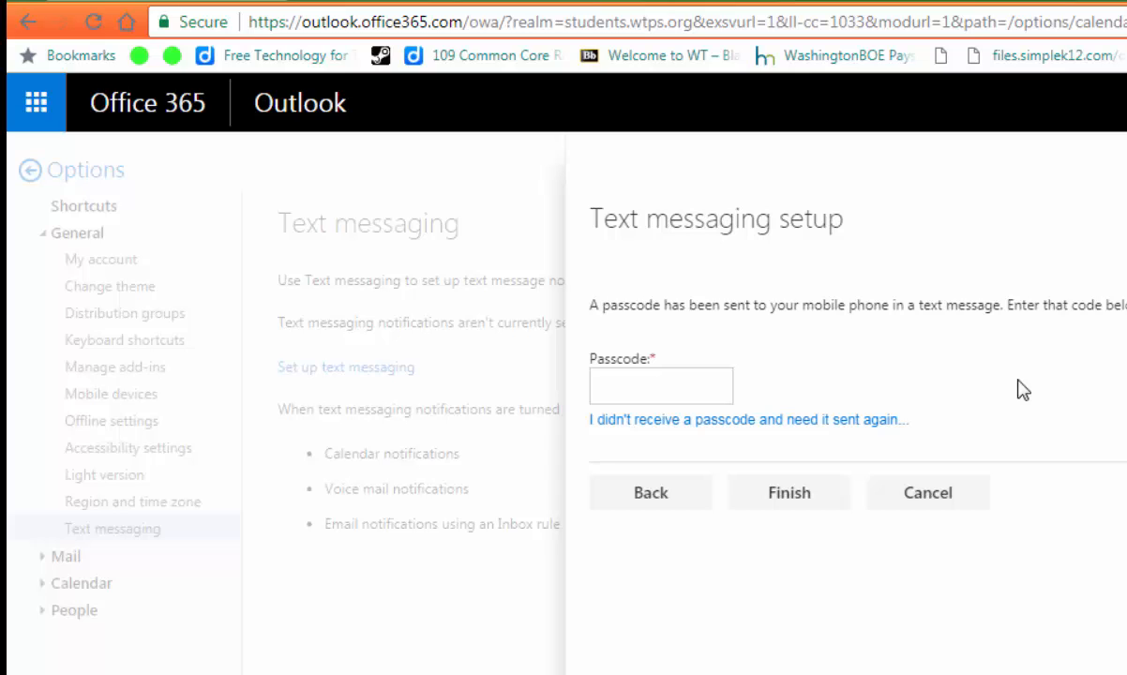
click(942, 495)
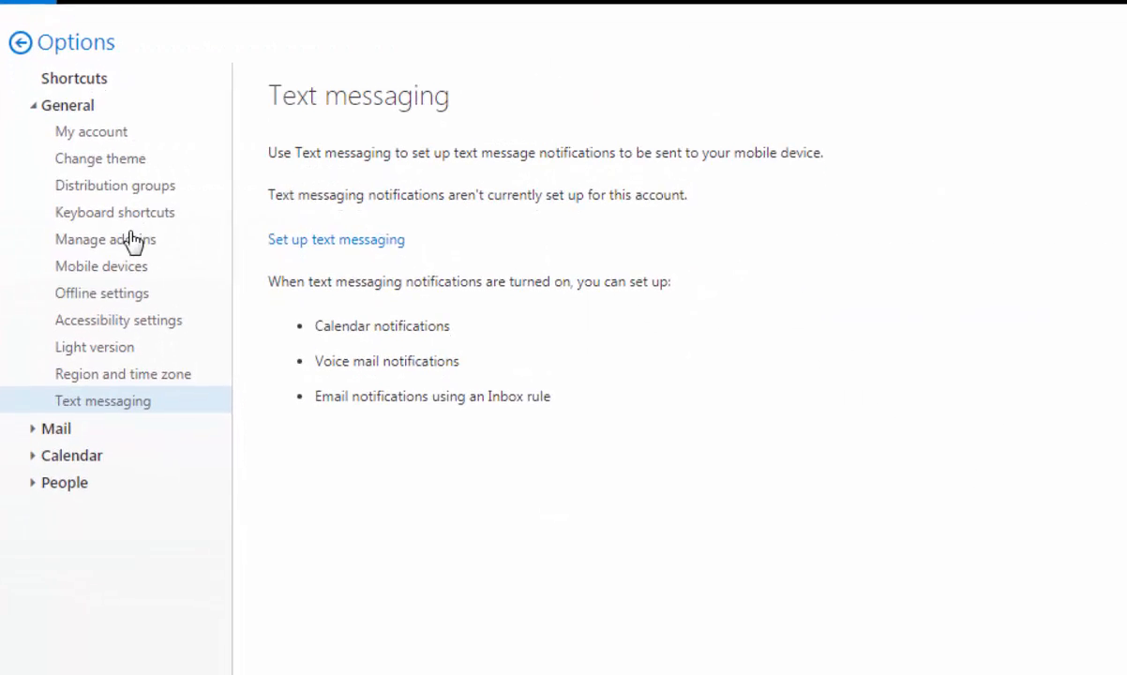
- Review the calendar's phone notification options for event changes, reminders and daily agendas, and return to the calendar
click(79, 456)
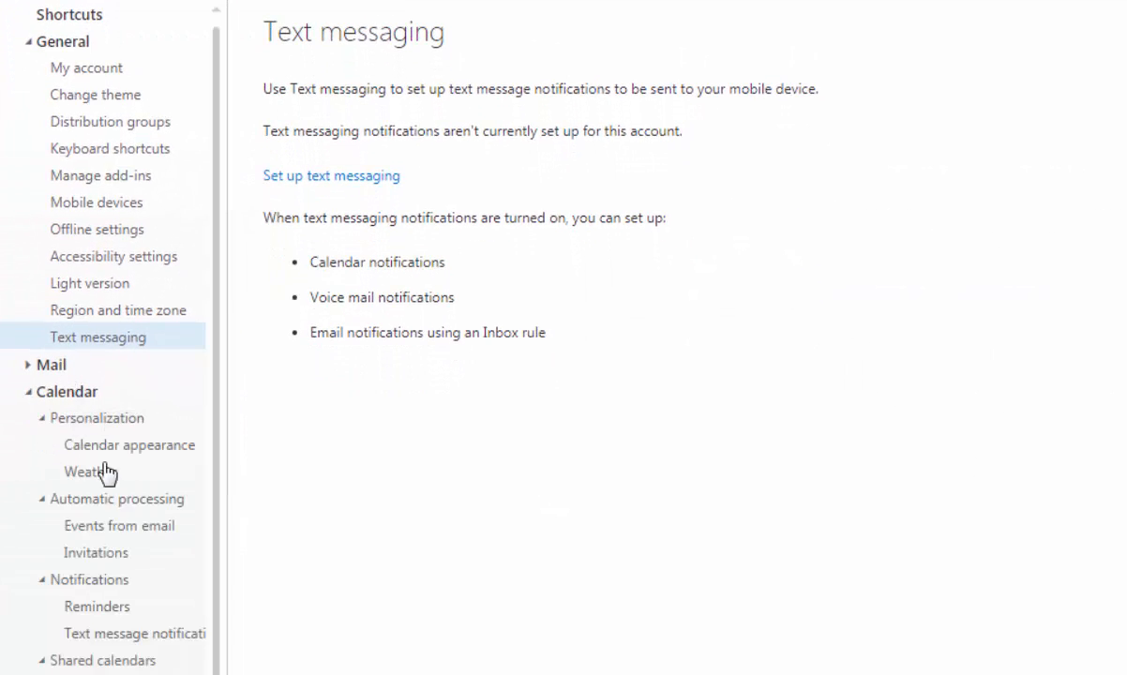
click(115, 635)
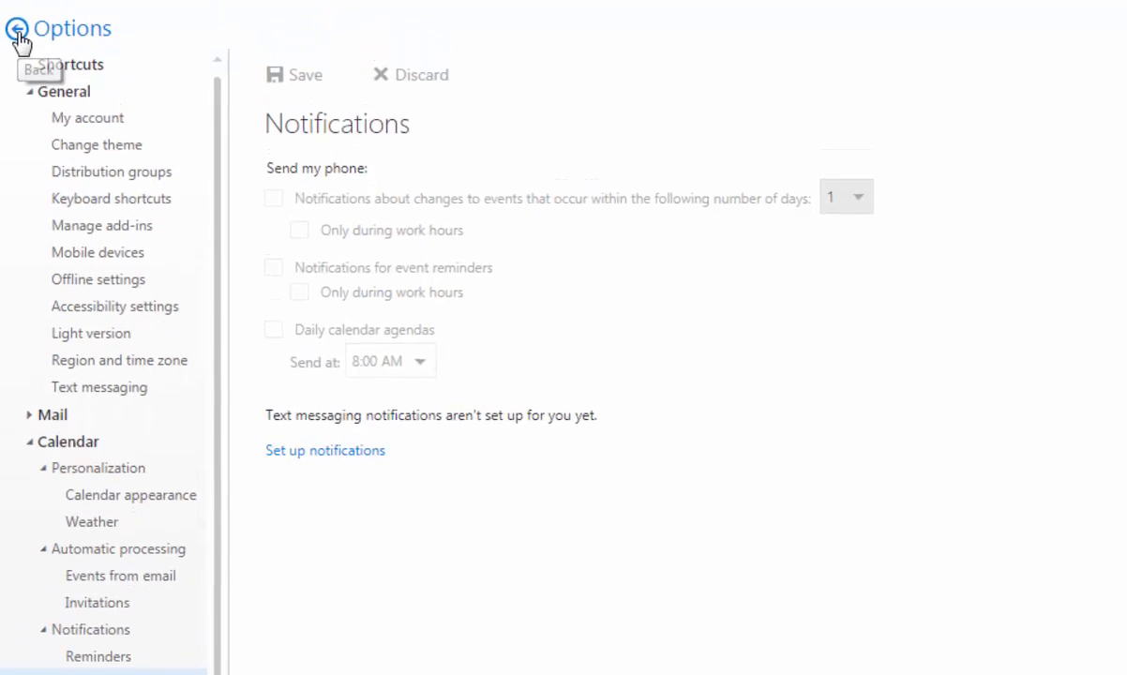
click(22, 107)
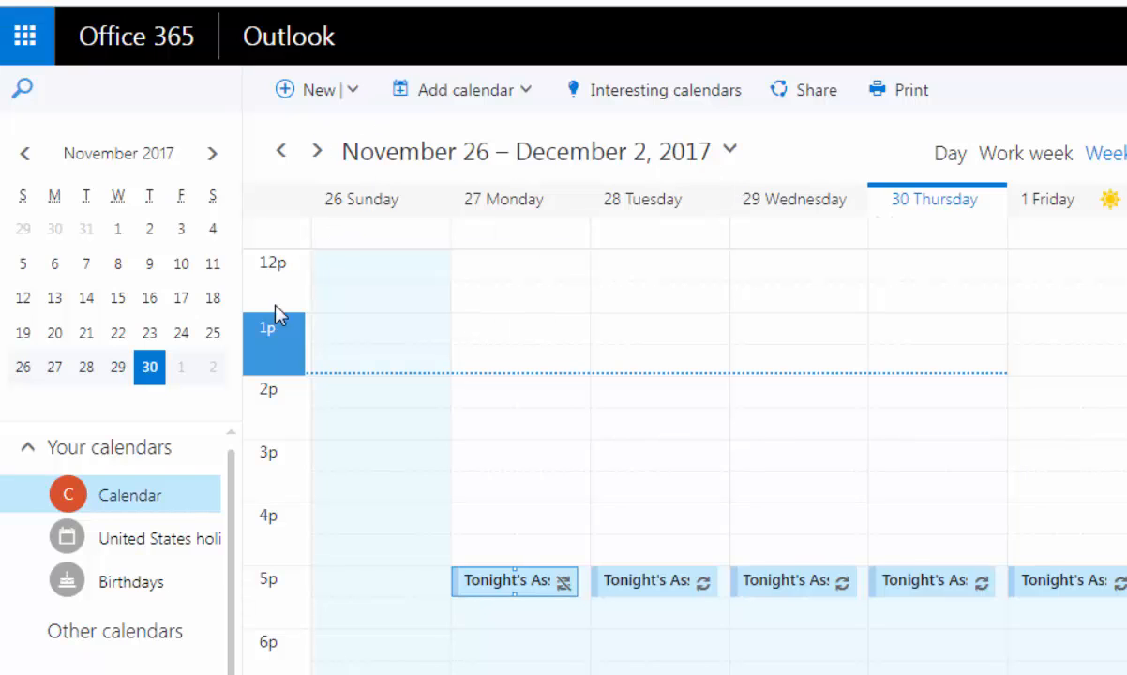
- Browse the calendar's months and move the week view ahead to a week in December 2017
click(212, 155)
click(22, 155)
click(731, 155)
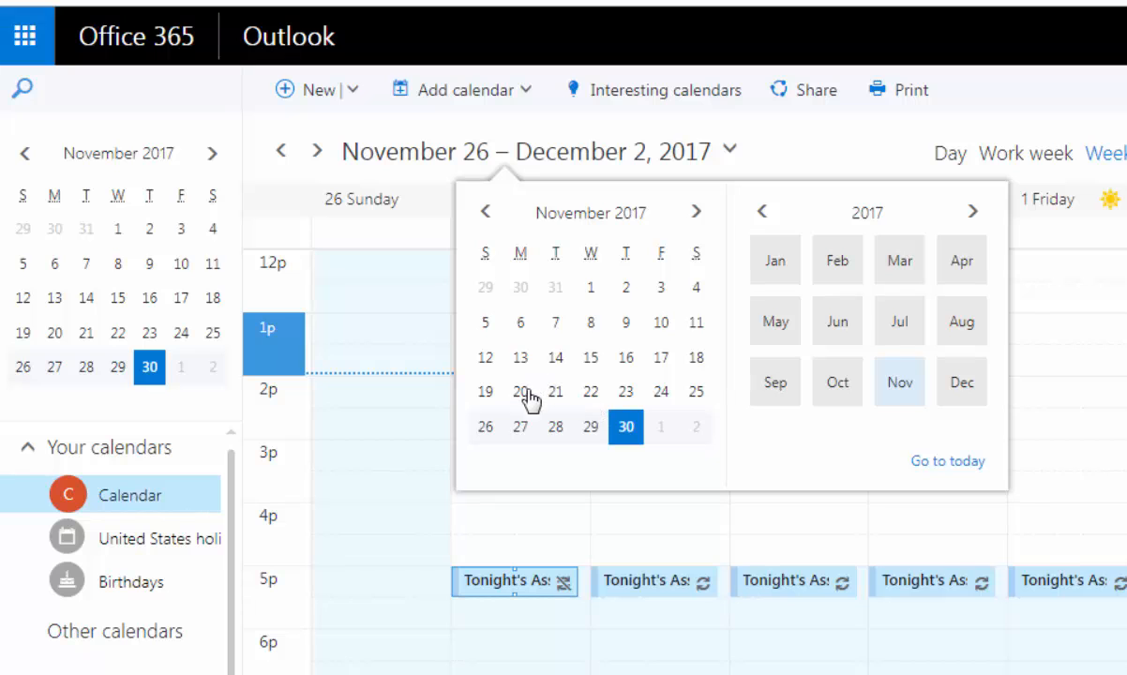
click(695, 212)
click(528, 354)
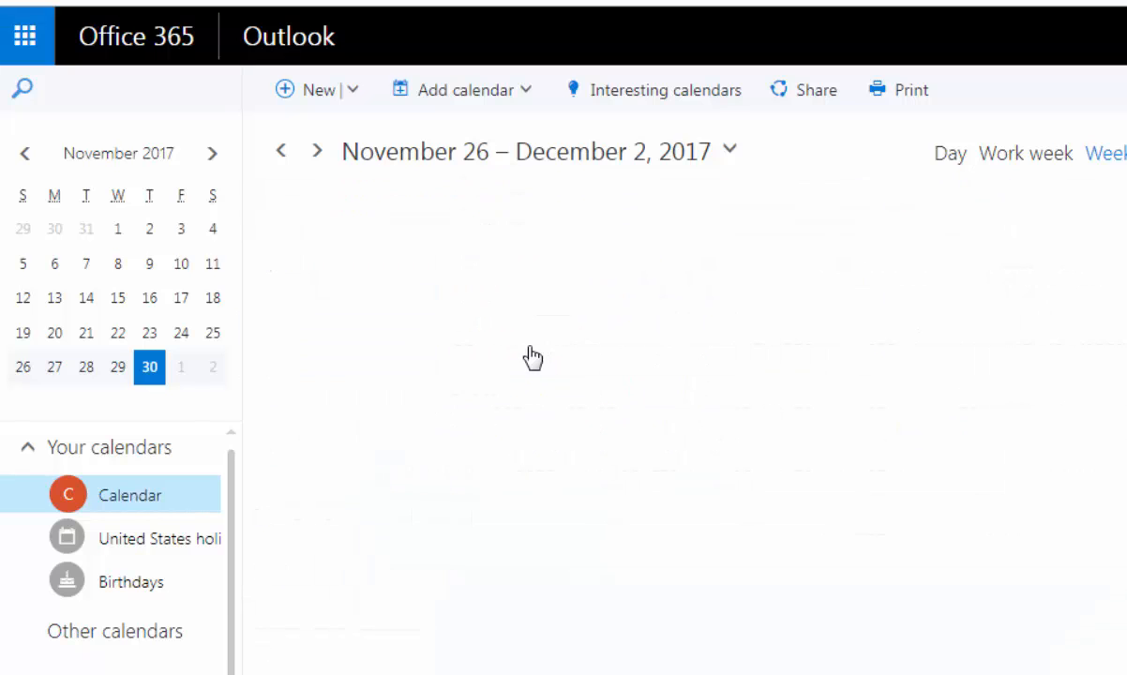
- Change the color of the main calendar under Your calendars to pink
scroll(891, 600, up, 2)
scroll(909, 577, down, 2)
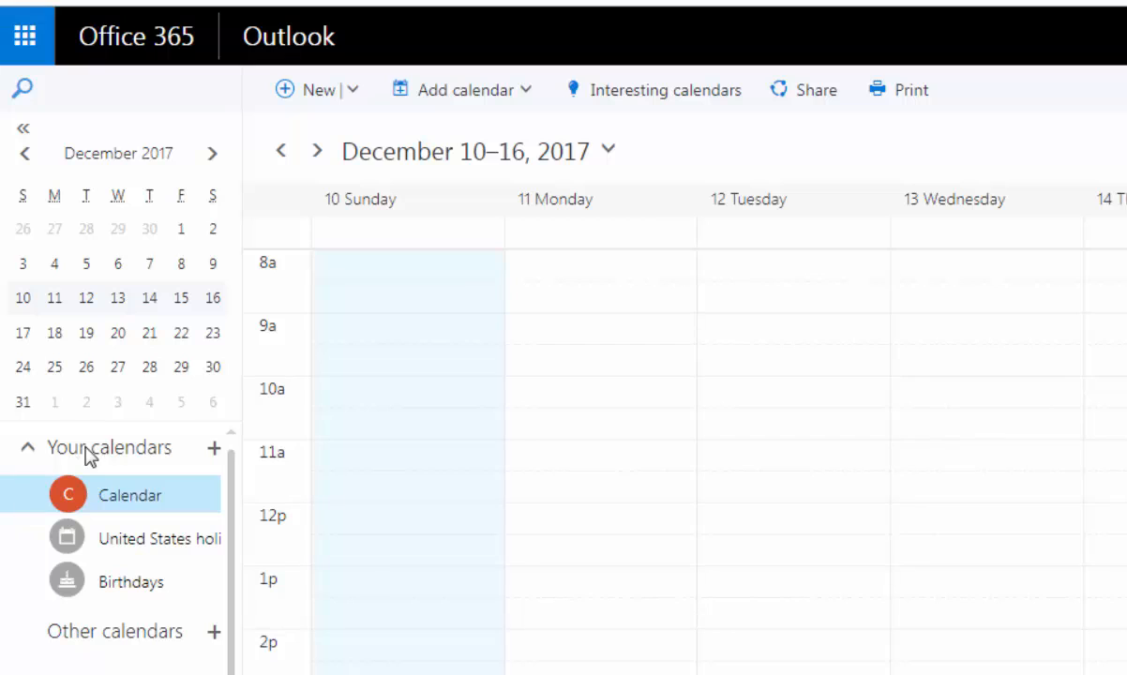
right_click(169, 494)
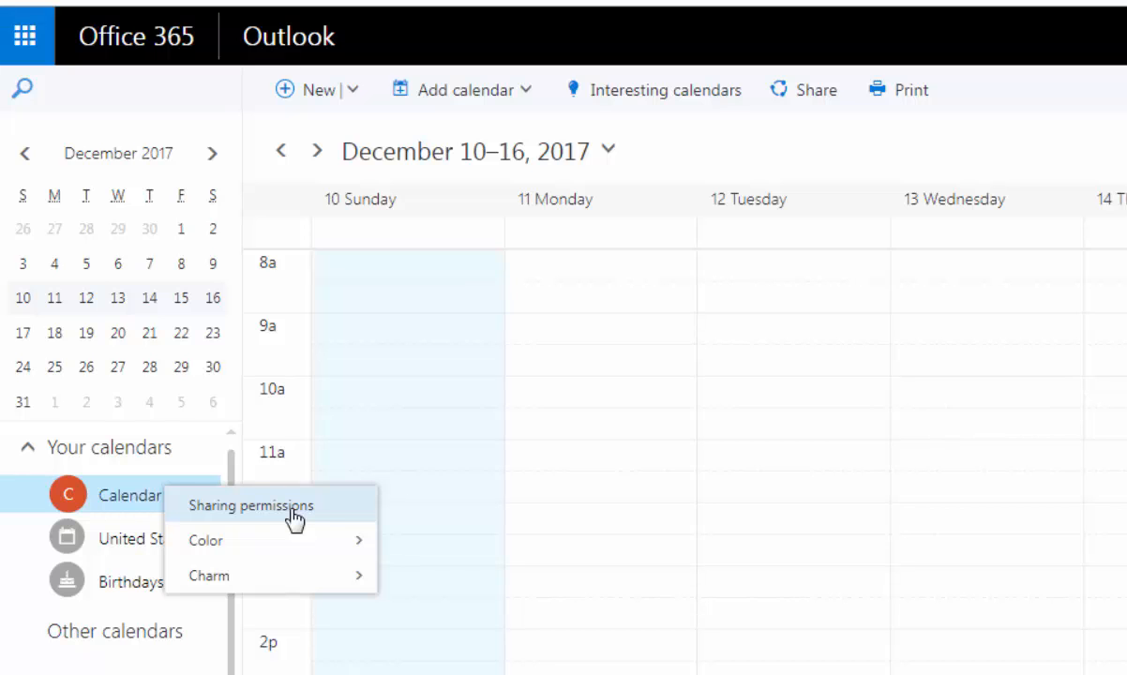
mouse_move(300, 542)
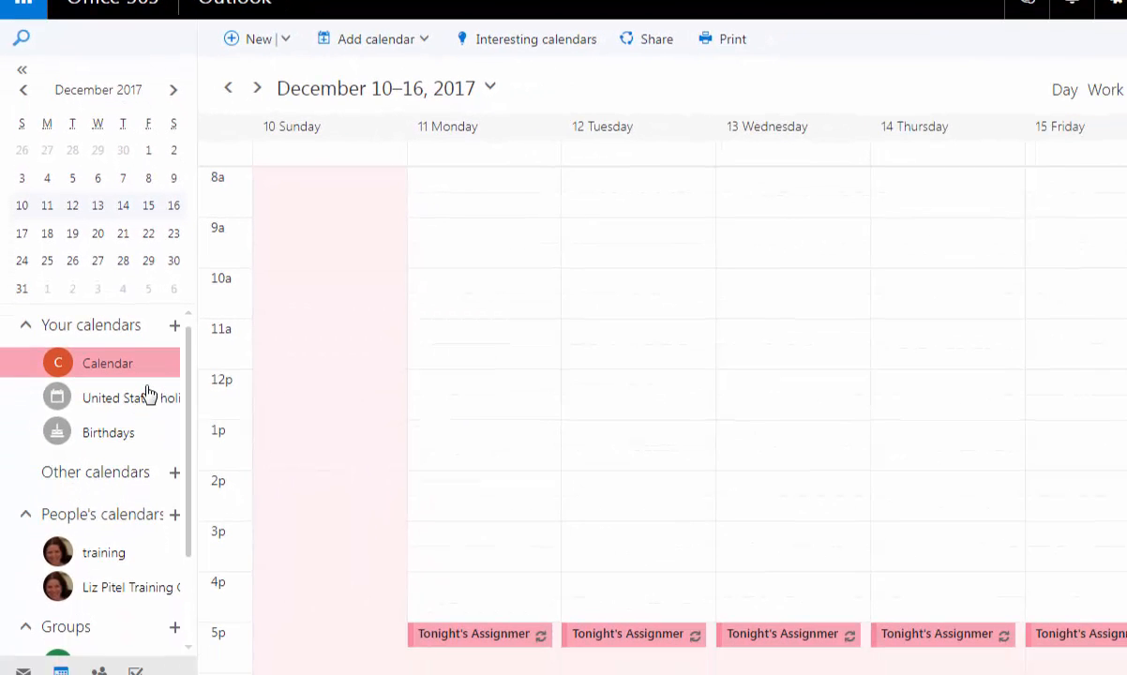
- Assign the sticky note charm to the main calendar under Your calendars
right_click(164, 366)
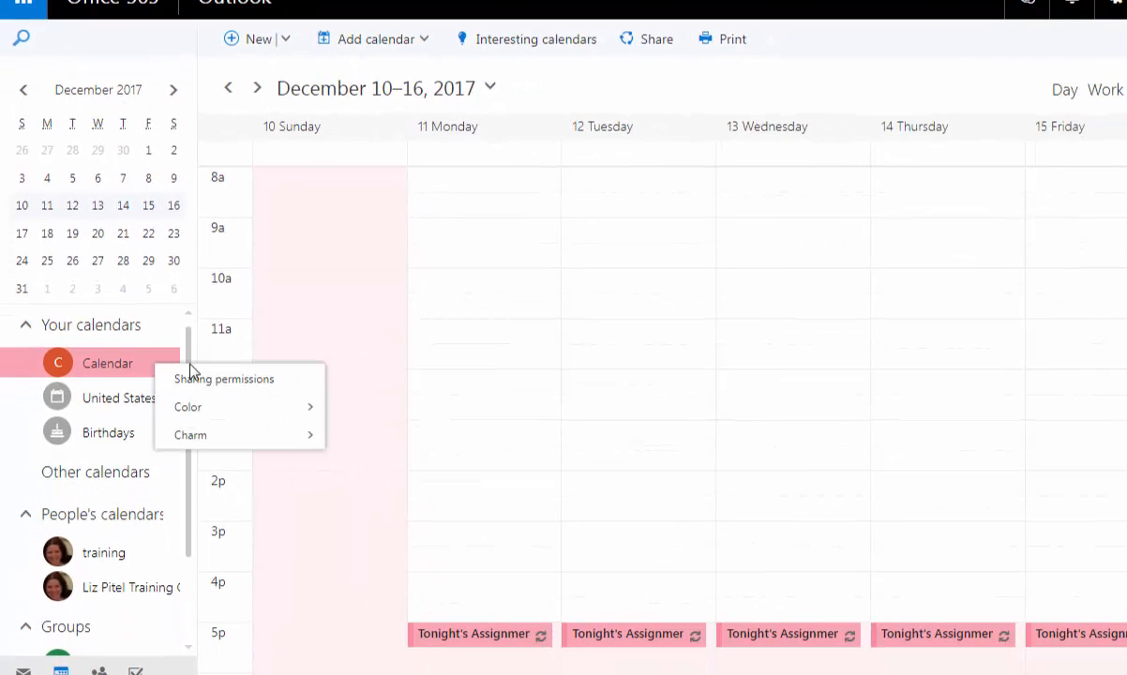
click(206, 437)
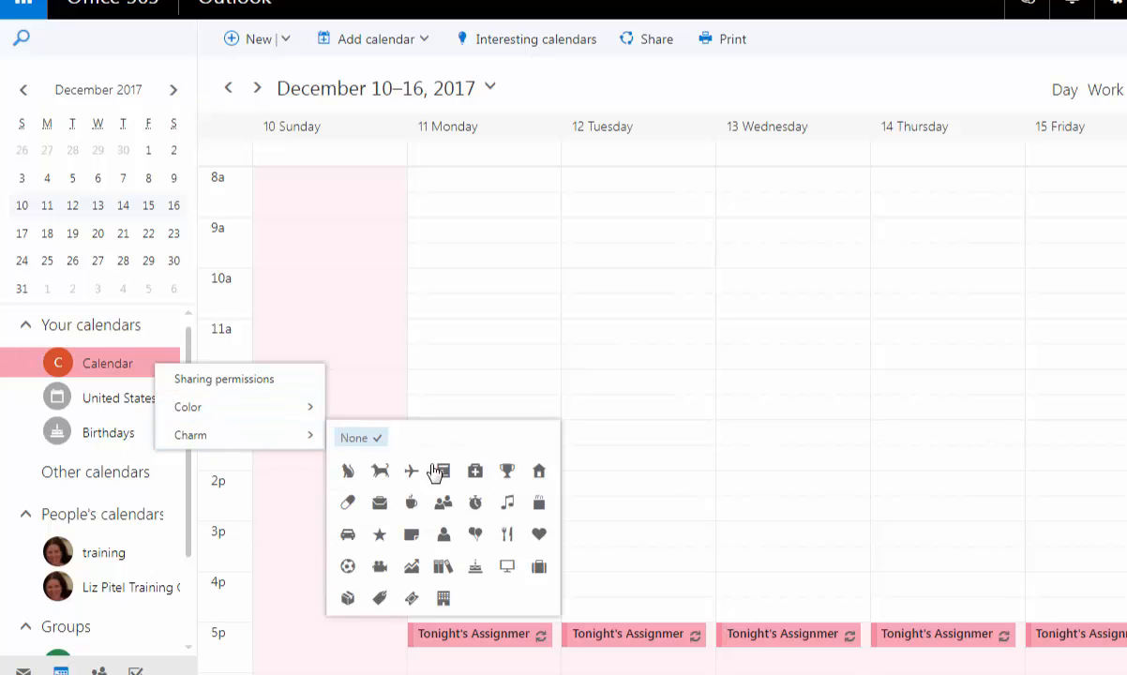
click(410, 536)
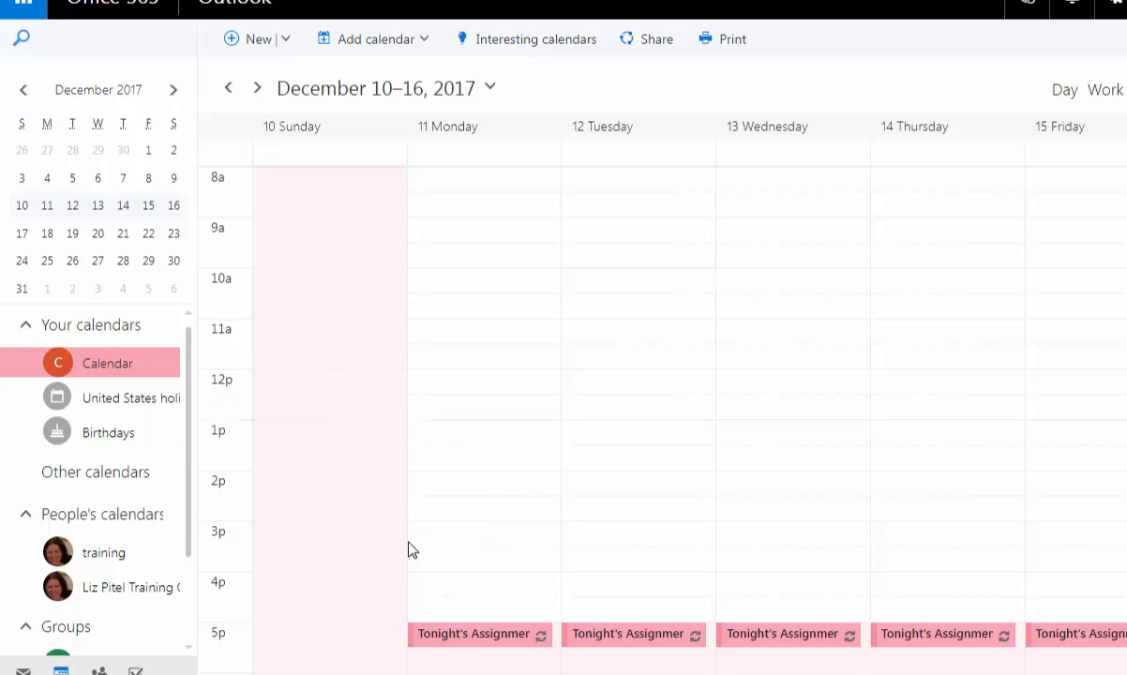